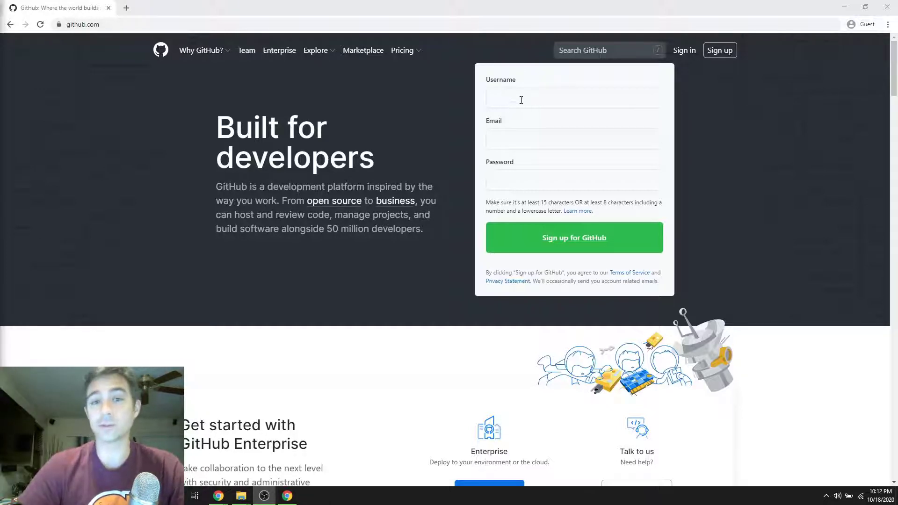
Try a username in the GitHub sign-up form, find it taken, then bring forward the 'Q2W2b - GitHub Username' assignment
left_click(508, 95)
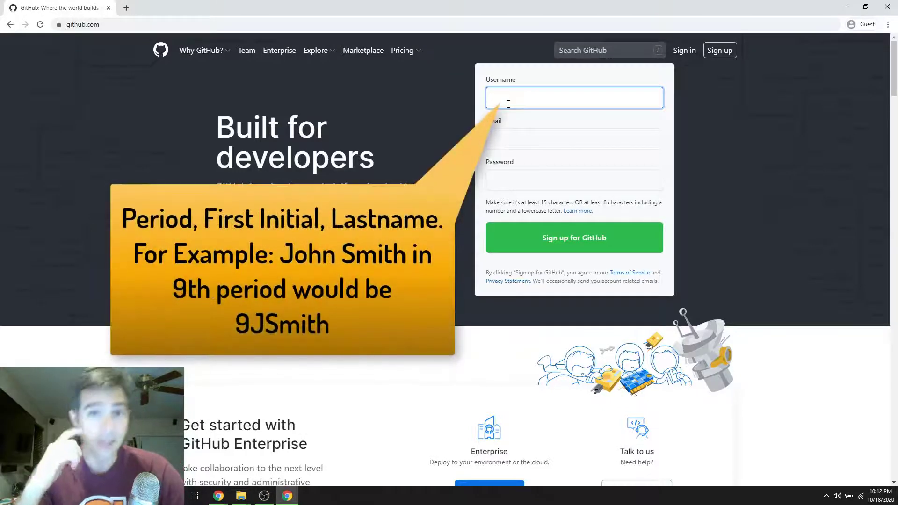
type("d")
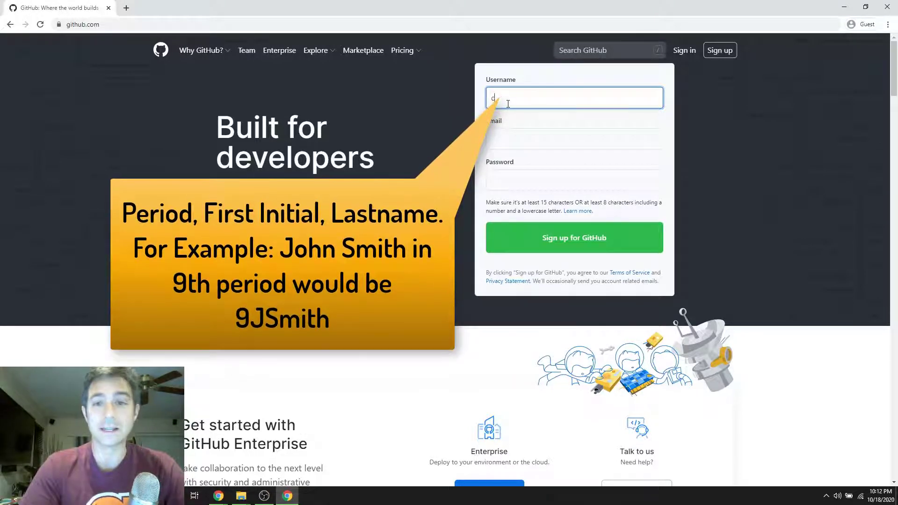
type("donnan")
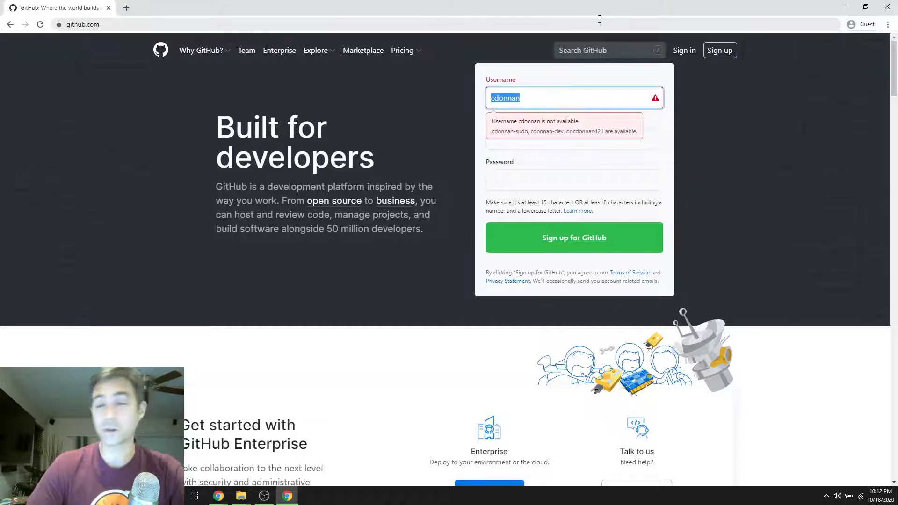
left_click(536, 101)
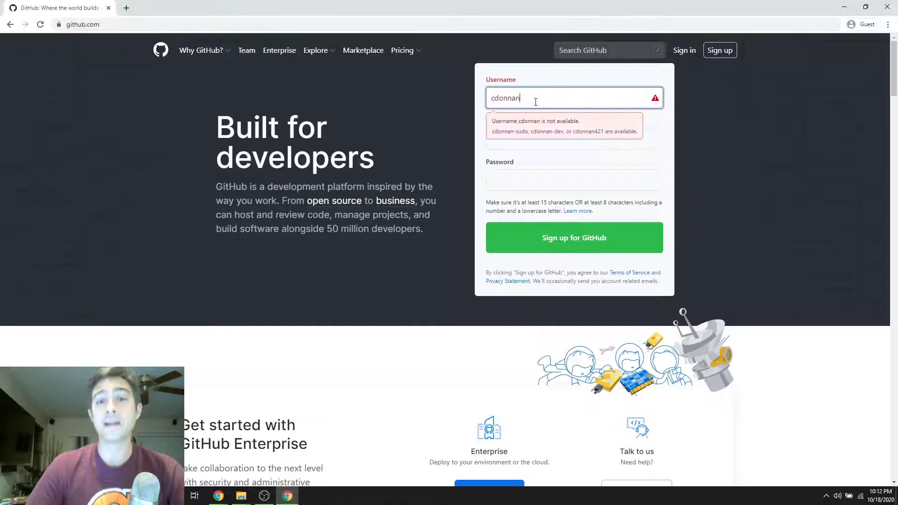
left_click_drag(534, 100, 469, 98)
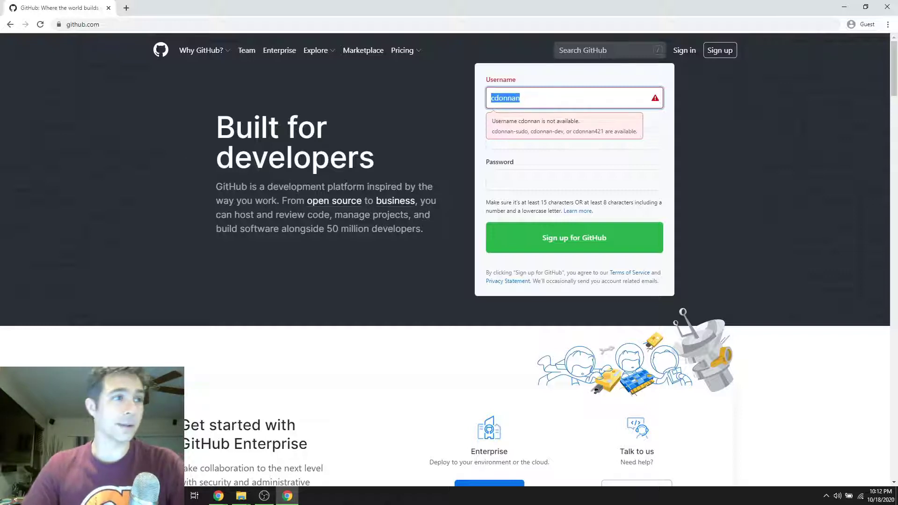
left_click_drag(379, 7, 394, 121)
left_click_drag(814, 7, 612, 1)
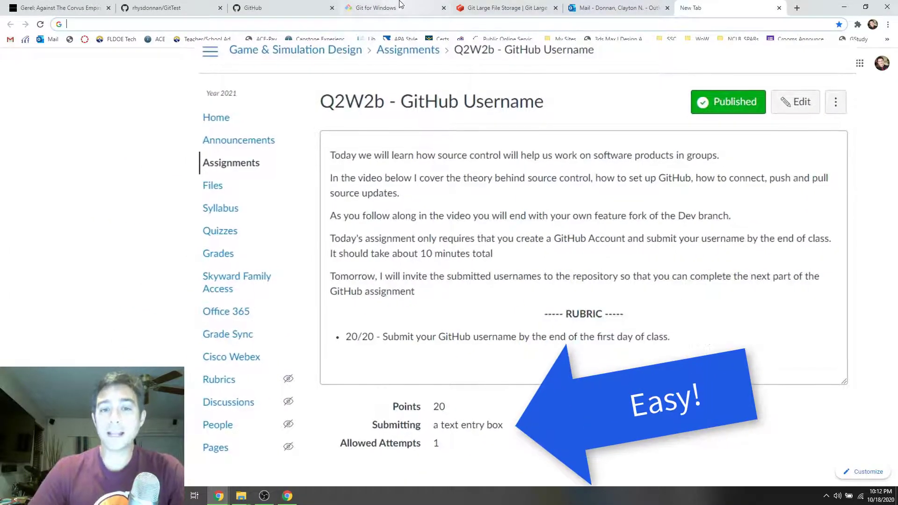
Review the Git for Windows 2.28.0 and Git Large File Storage download pages
left_click(395, 8)
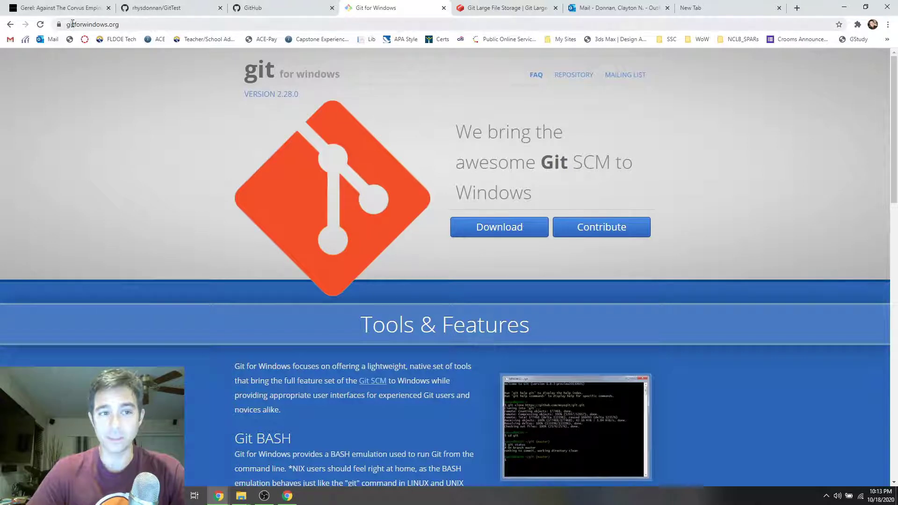
left_click(128, 22)
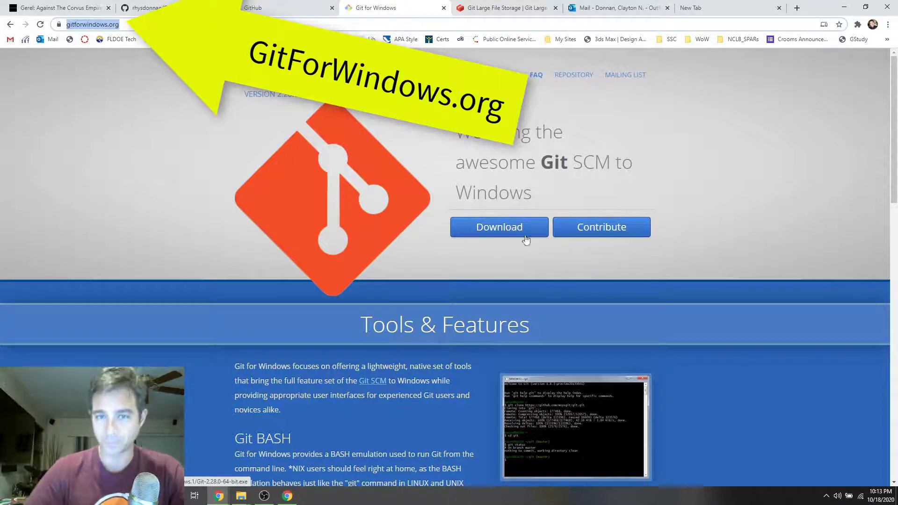
left_click(512, 9)
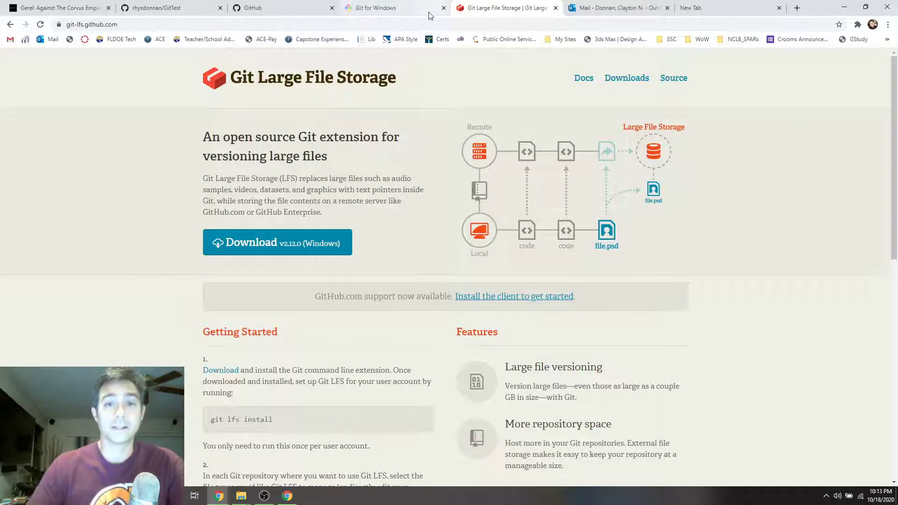
left_click(388, 8)
Switch to the GitTest repository page in the browser
left_click(283, 12)
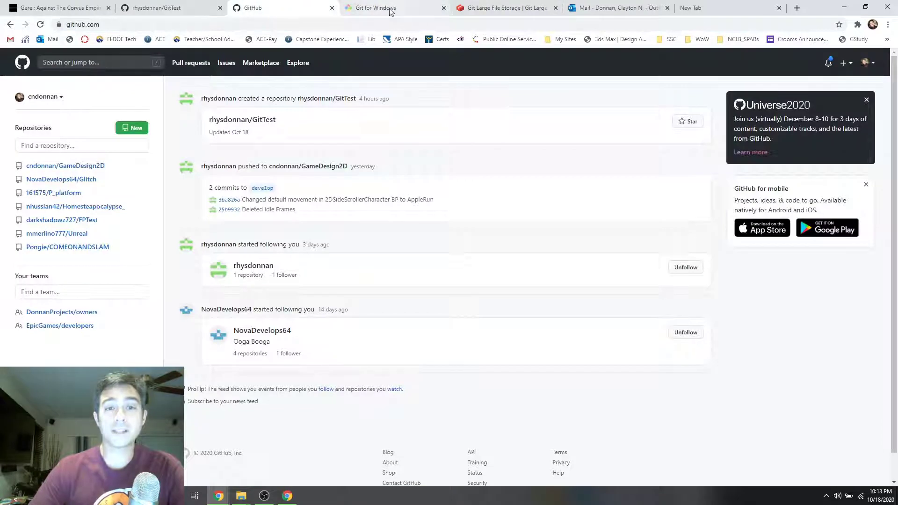
left_click(458, 7)
left_click(409, 9)
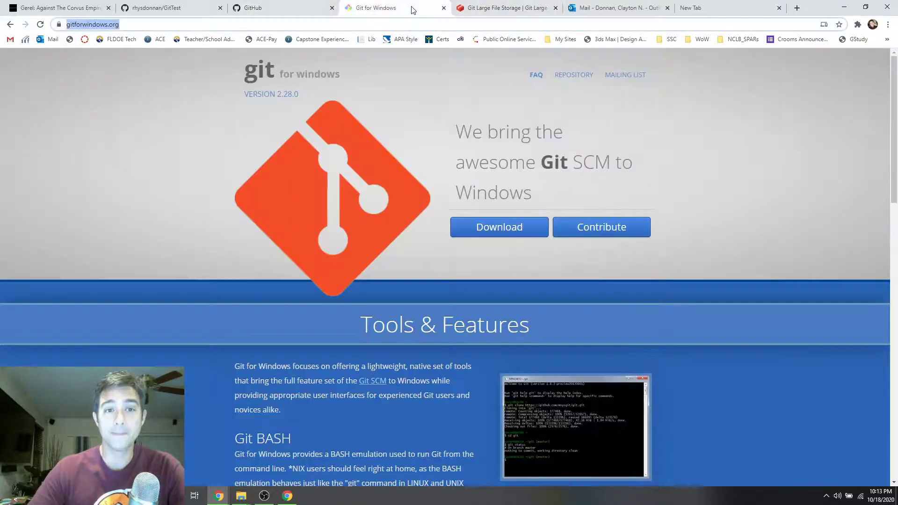
key("ctrl+2")
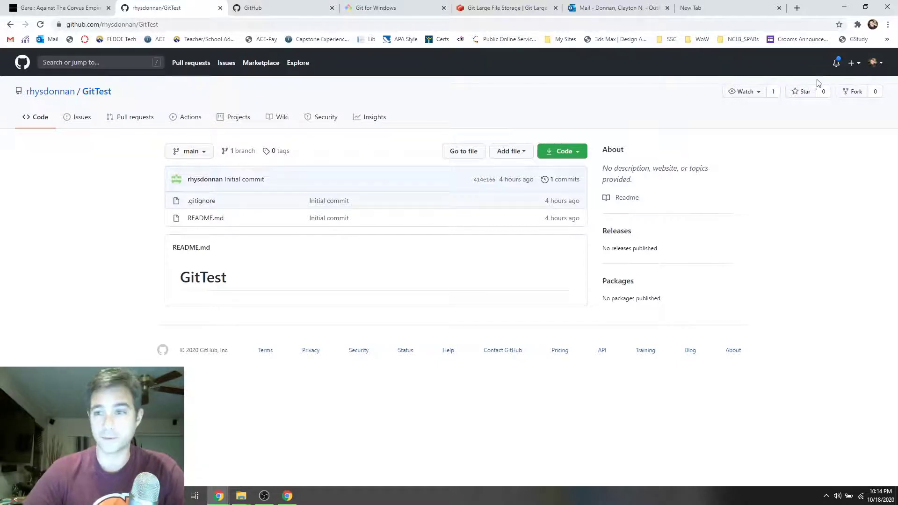
View the account profile and the GameDesign2D repository, then go back to the GitHub dashboard feed
left_click(875, 63)
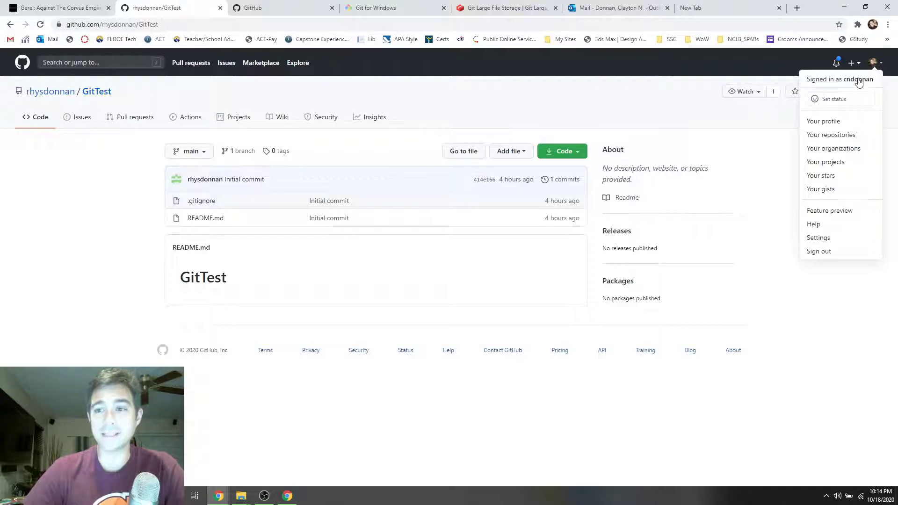
left_click(859, 79)
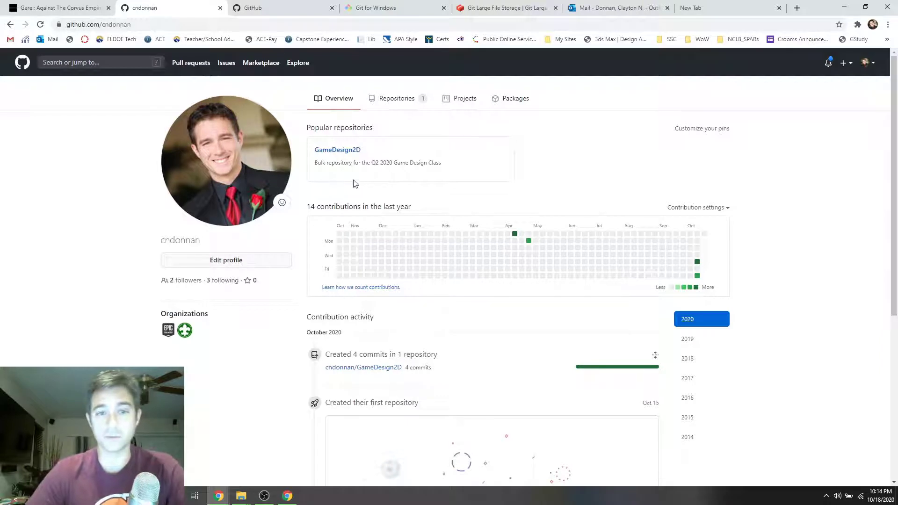
left_click(111, 60)
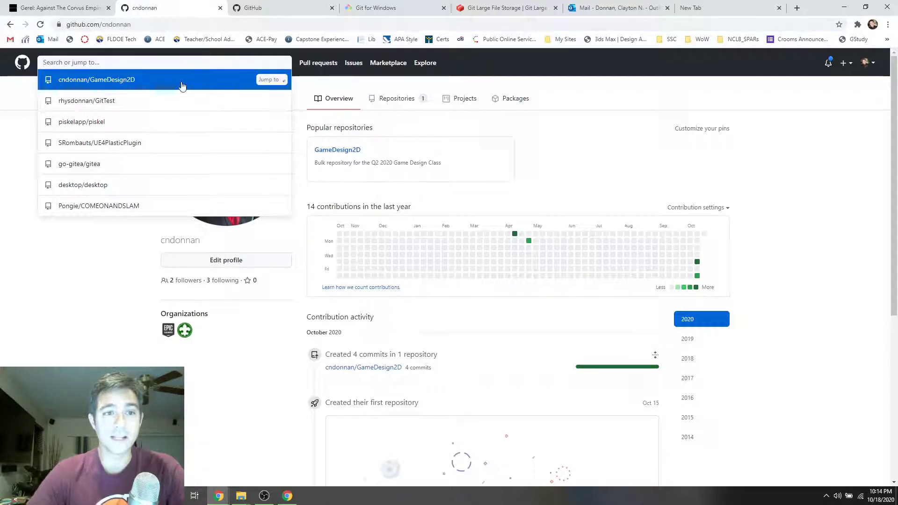
left_click(243, 82)
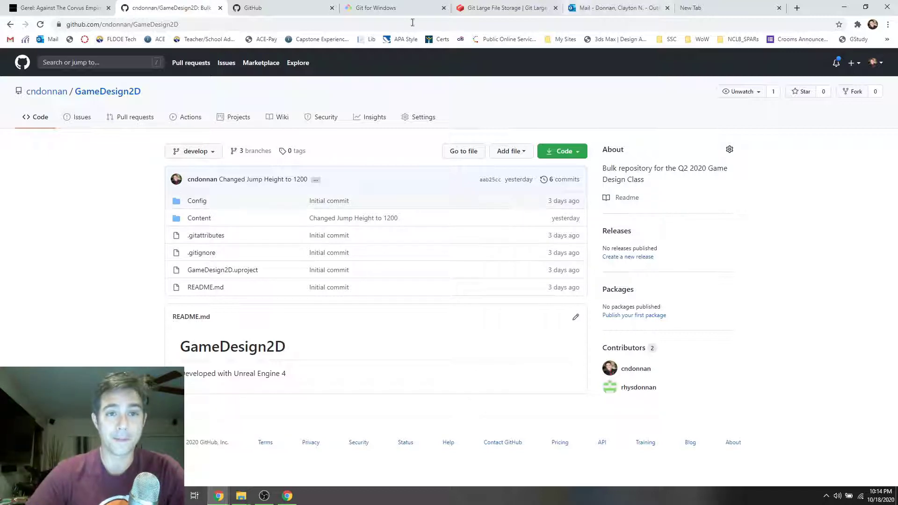
left_click(278, 8)
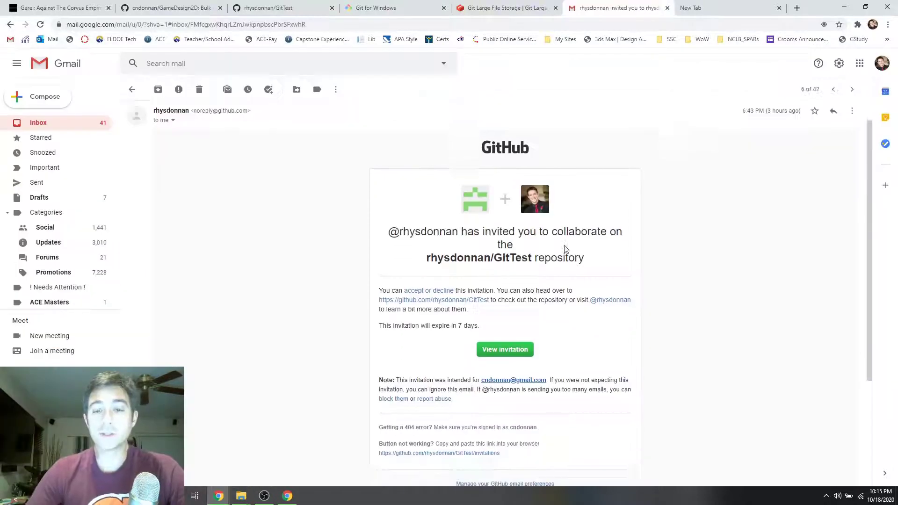
Open the GitTest collaboration invitation link from the GitHub email in Gmail
scroll(565, 250, "down", 1)
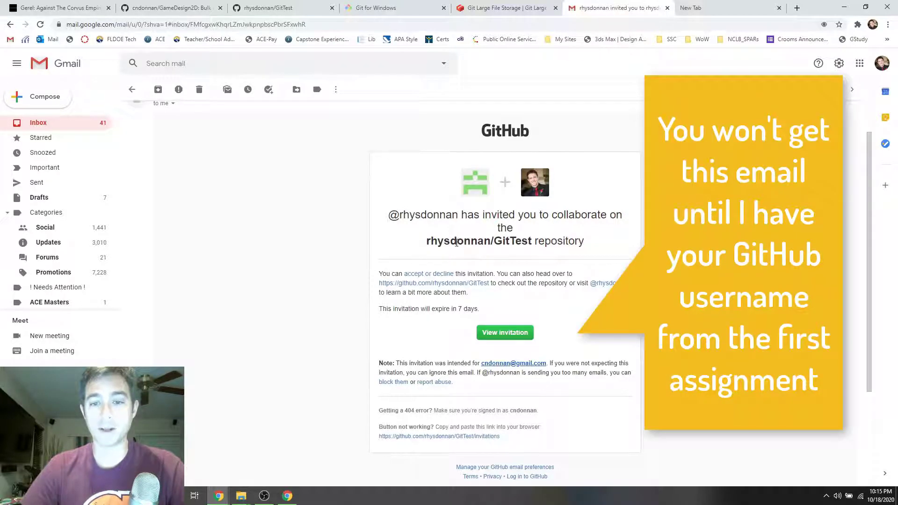
left_click_drag(495, 240, 533, 241)
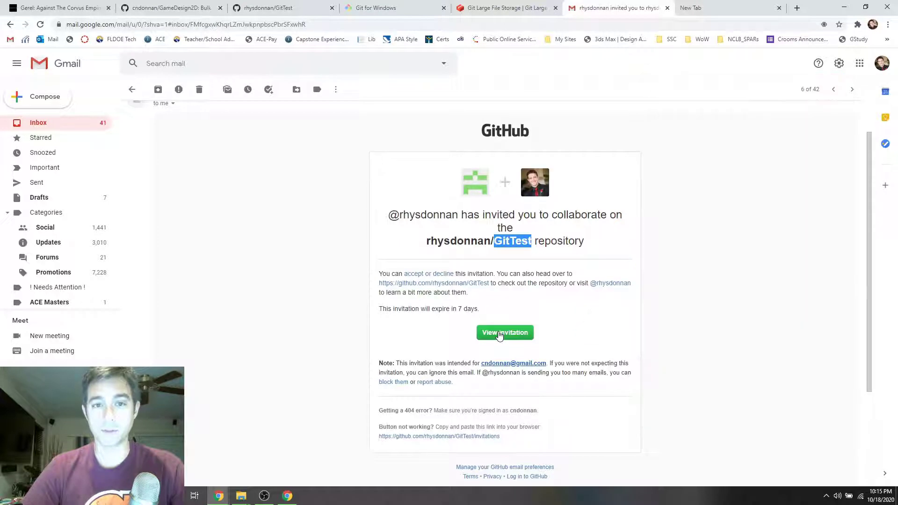
left_click(499, 335)
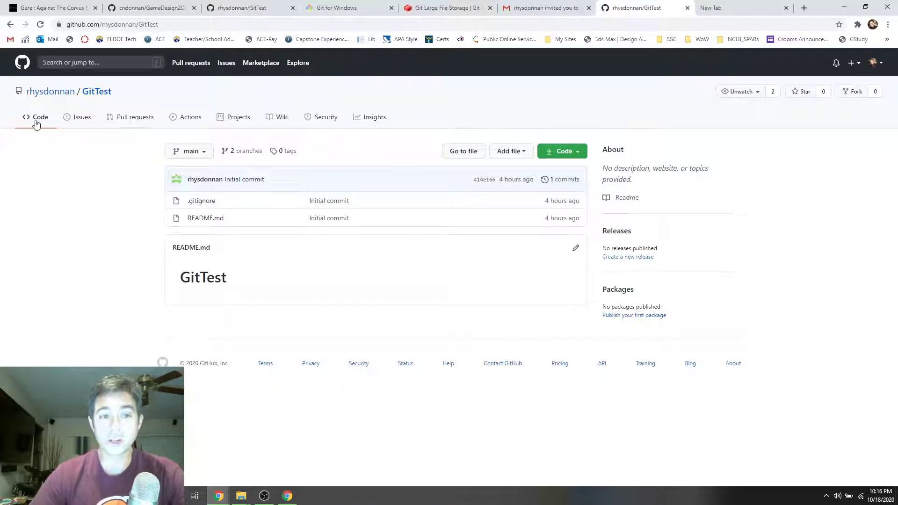
Copy the GitTest HTTPS clone URL and open the repository in GitHub Desktop
left_click(578, 152)
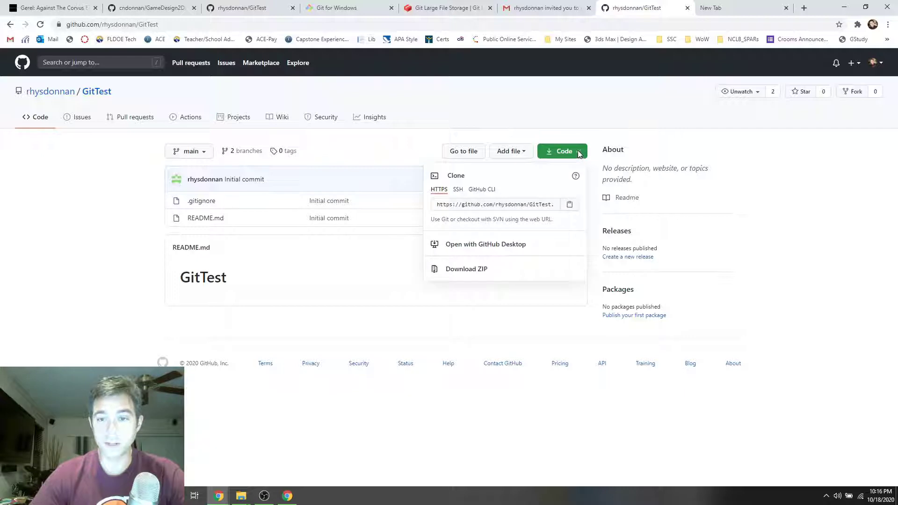
left_click(570, 206)
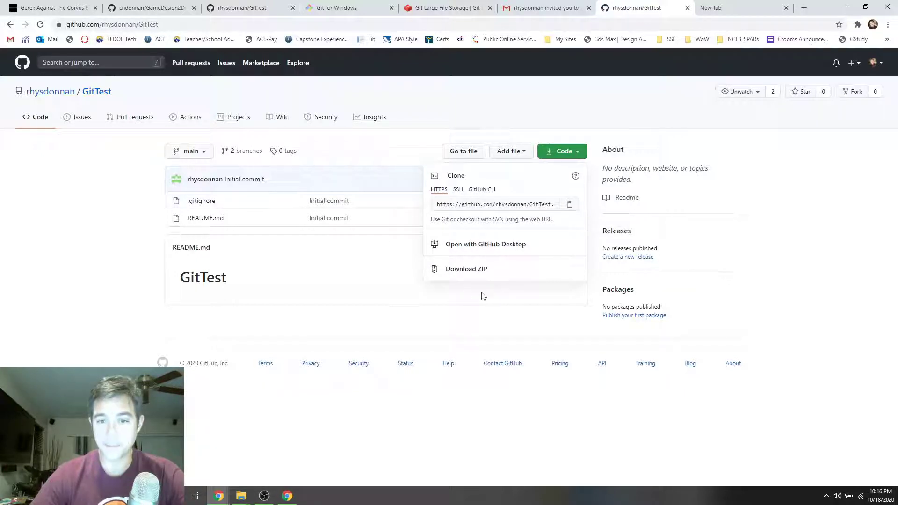
left_click(487, 251)
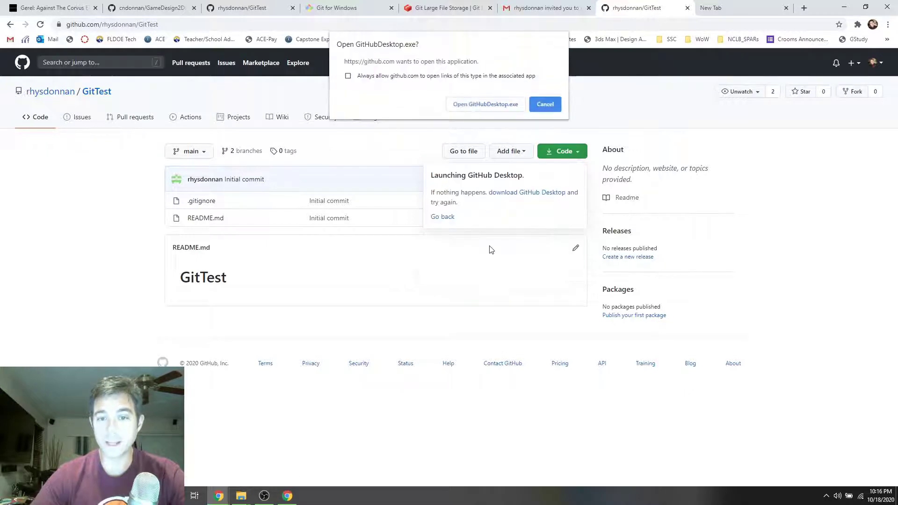
left_click(502, 109)
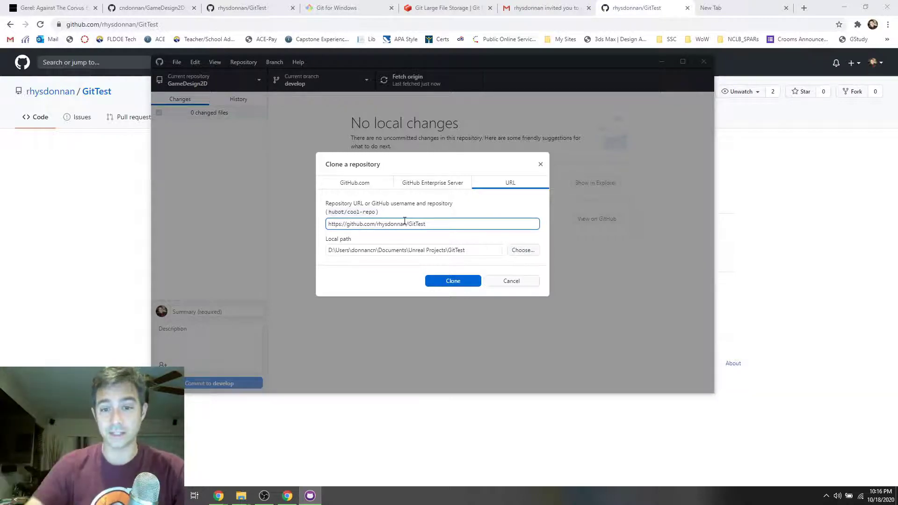
Clone GitTest into the local Unreal Projects\GitTest folder
left_click(462, 286)
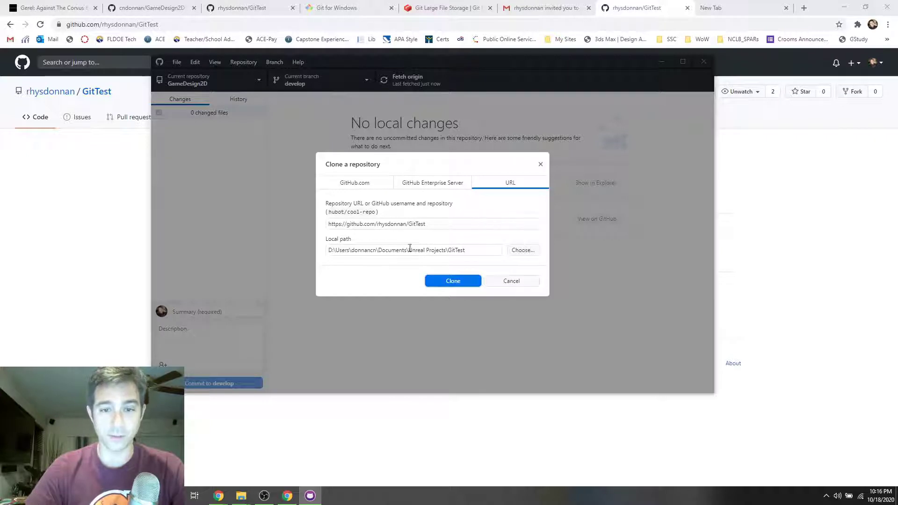
left_click(453, 281)
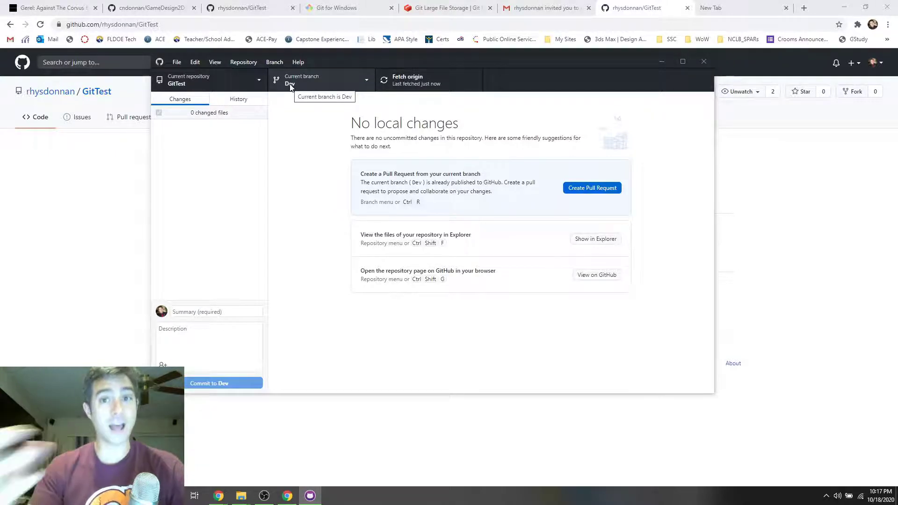
Create a personal branch named after the user, based on Dev, and publish it to GitHub
left_click(275, 62)
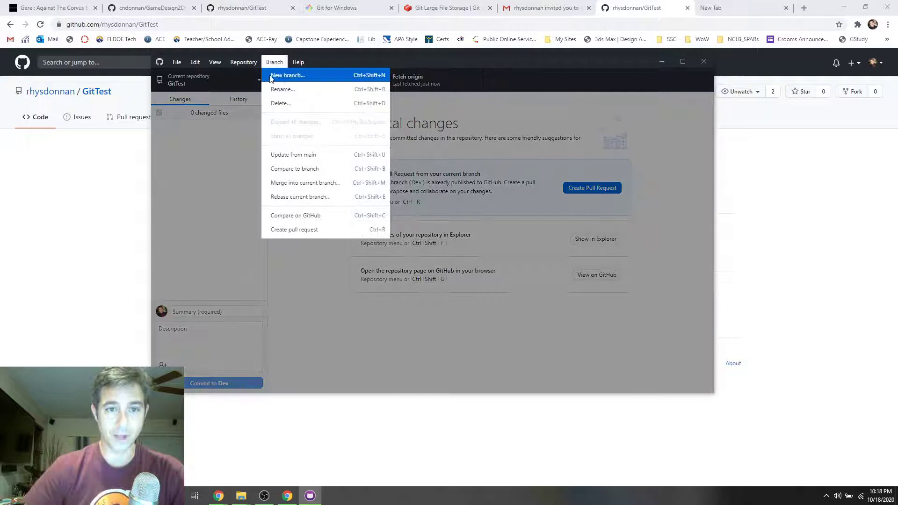
left_click(274, 62)
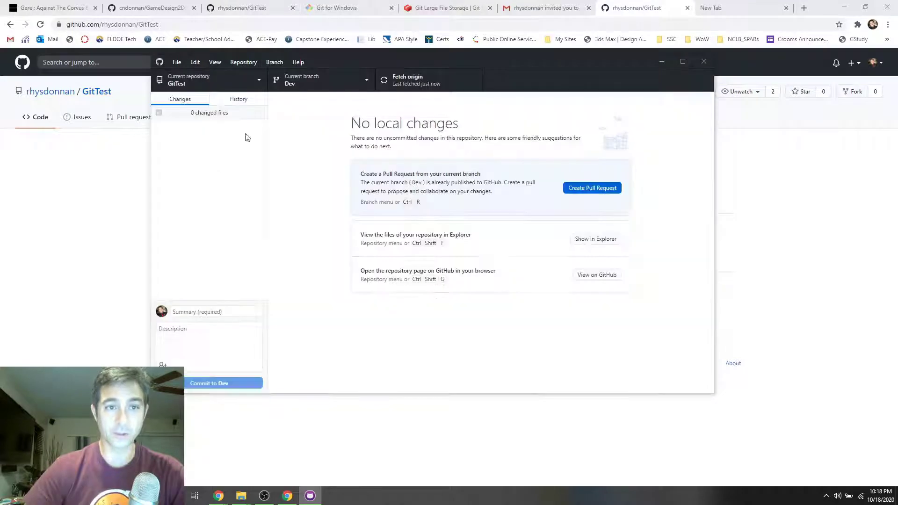
left_click(274, 63)
left_click(278, 77)
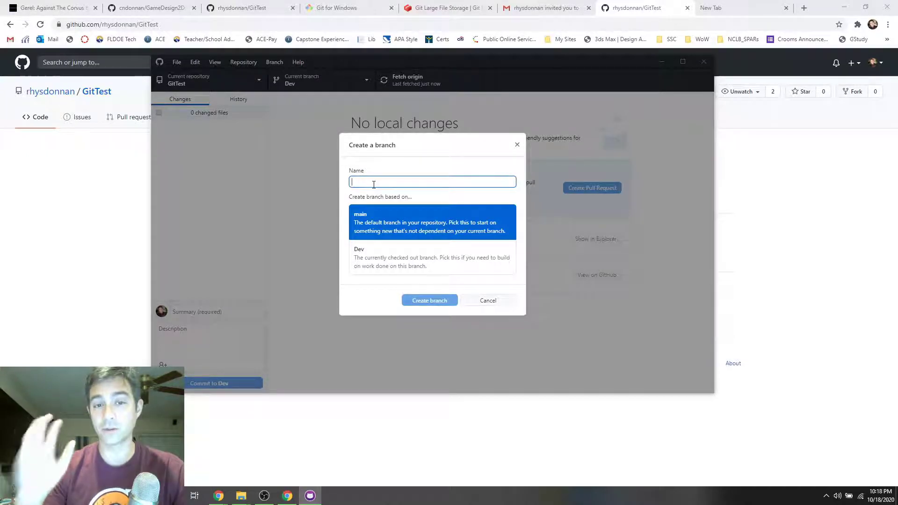
type("Clayton")
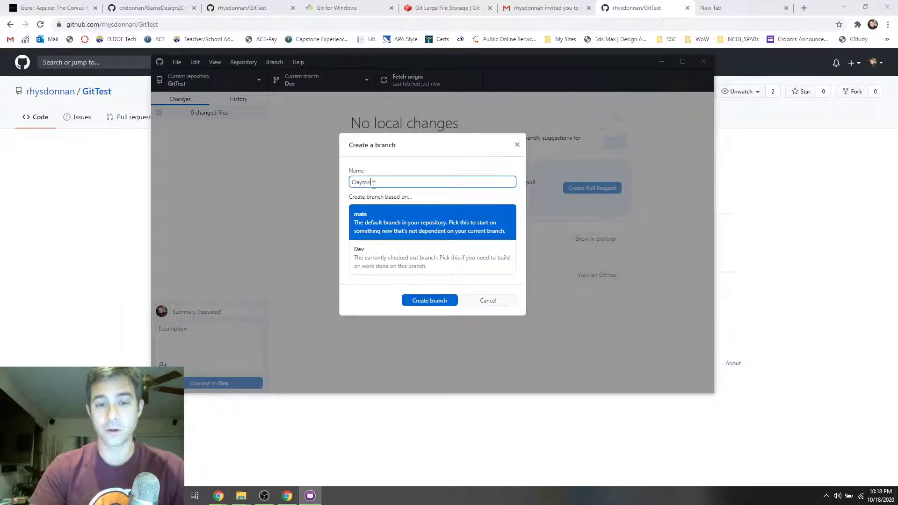
key("BackSpace")
key("BackSpace")
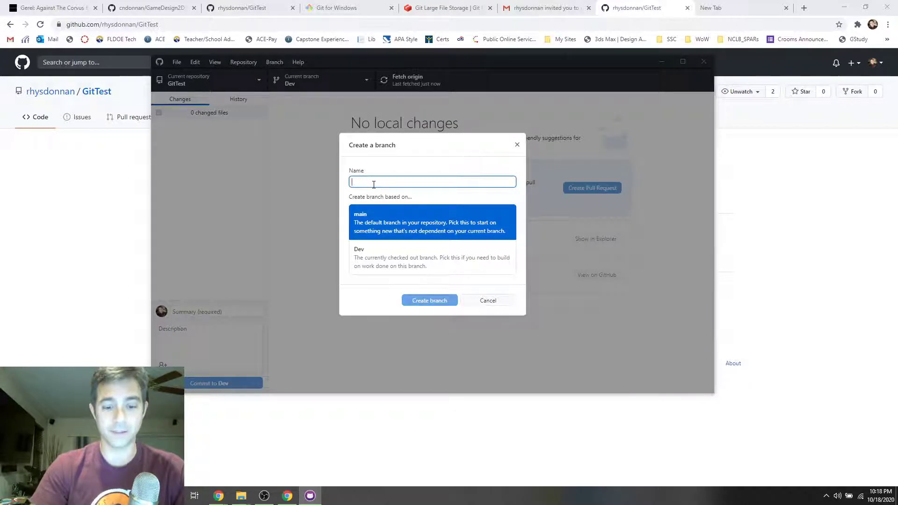
type("CDonnanBranch")
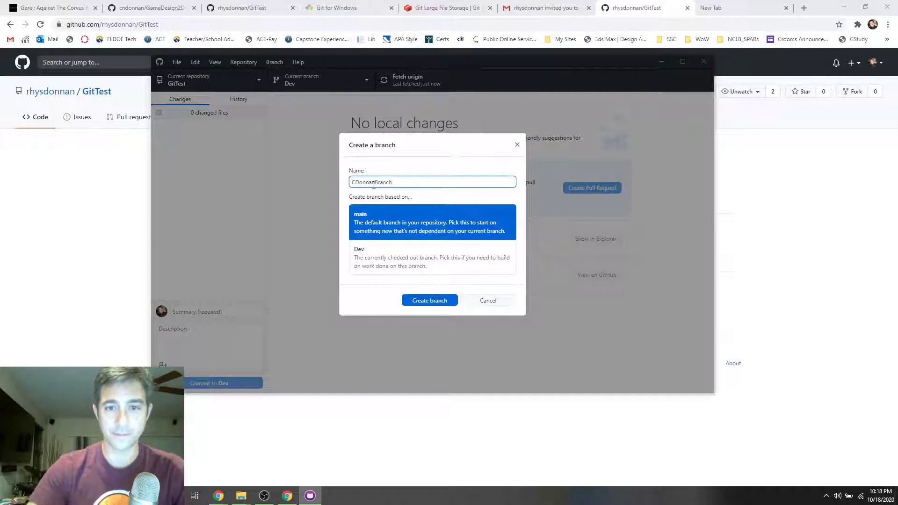
left_click(393, 256)
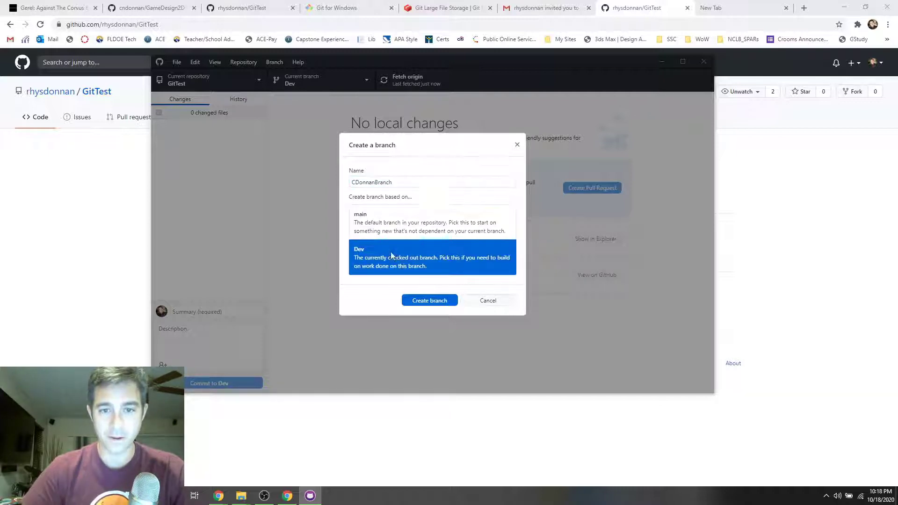
left_click(431, 301)
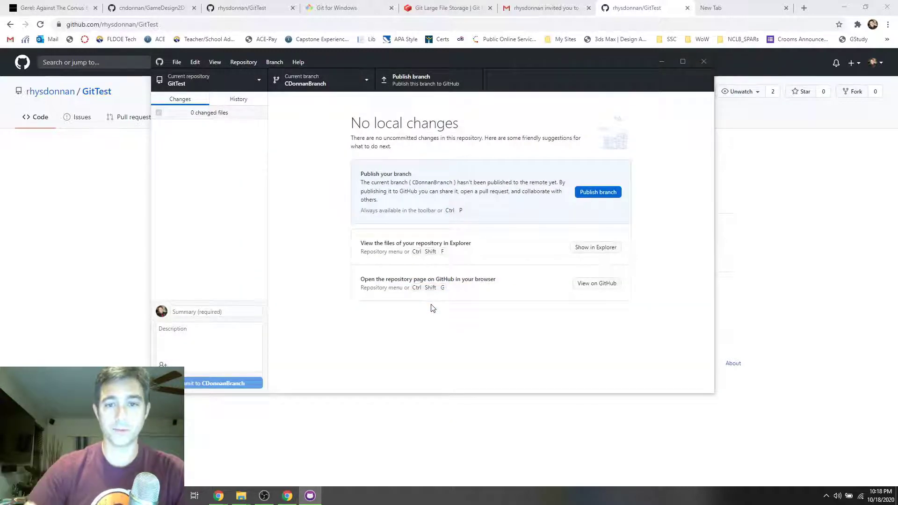
left_click(592, 197)
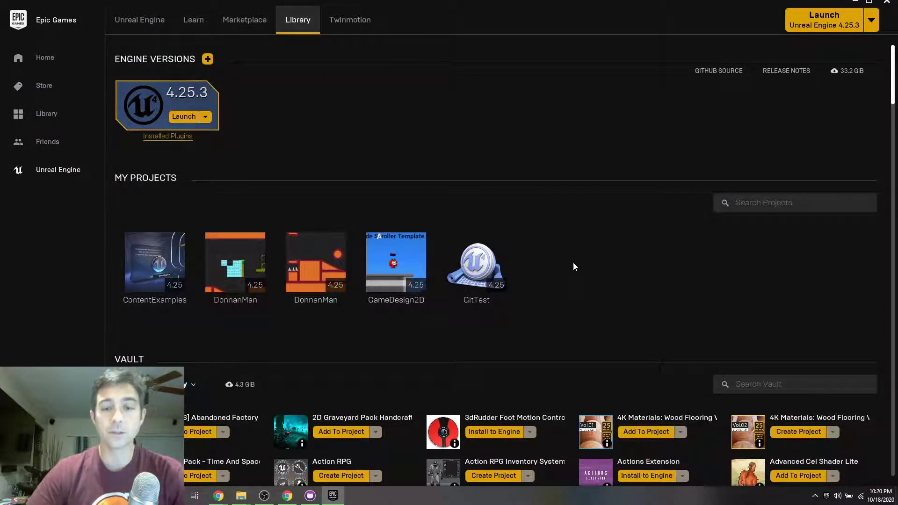
Open the GitTest project from My Projects in Unreal Editor 4.25.3
mouse_move(491, 280)
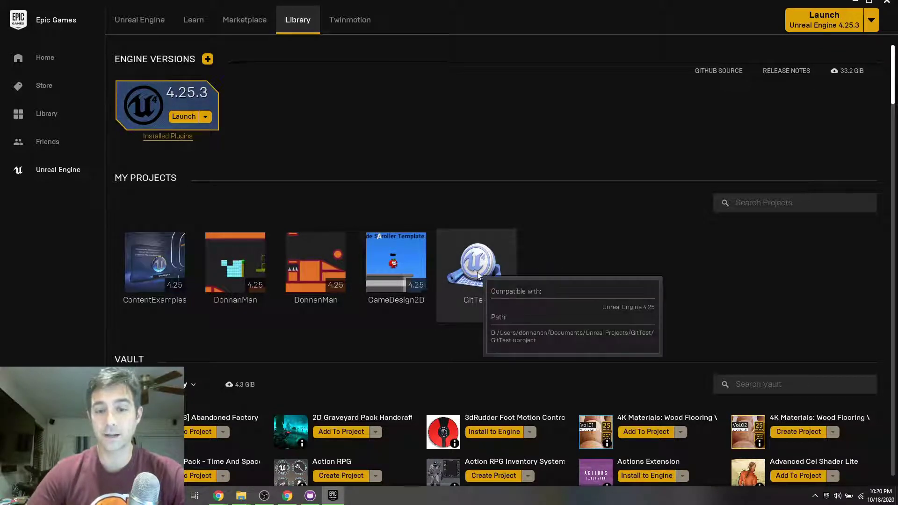
double_click(479, 275)
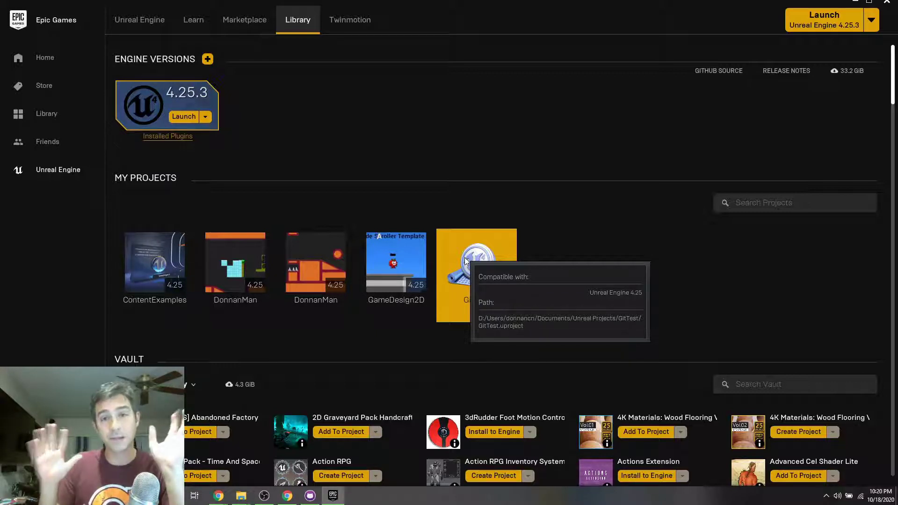
double_click(465, 261)
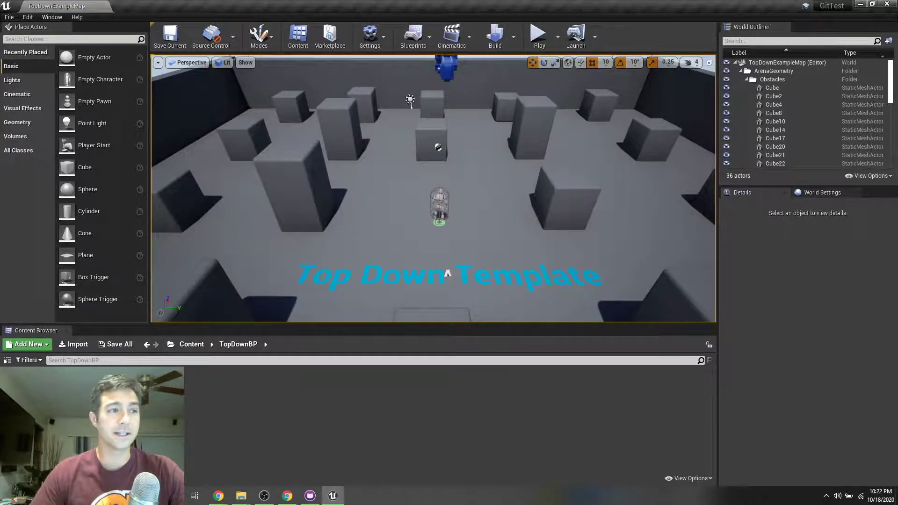
Open Connect to Source Control in the editor and choose Git (beta version) as the provider
key("super+d")
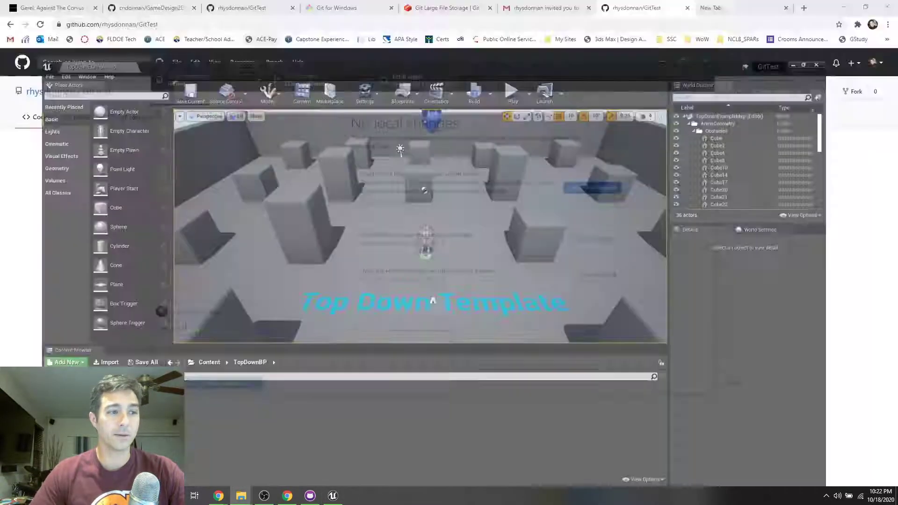
left_click(333, 496)
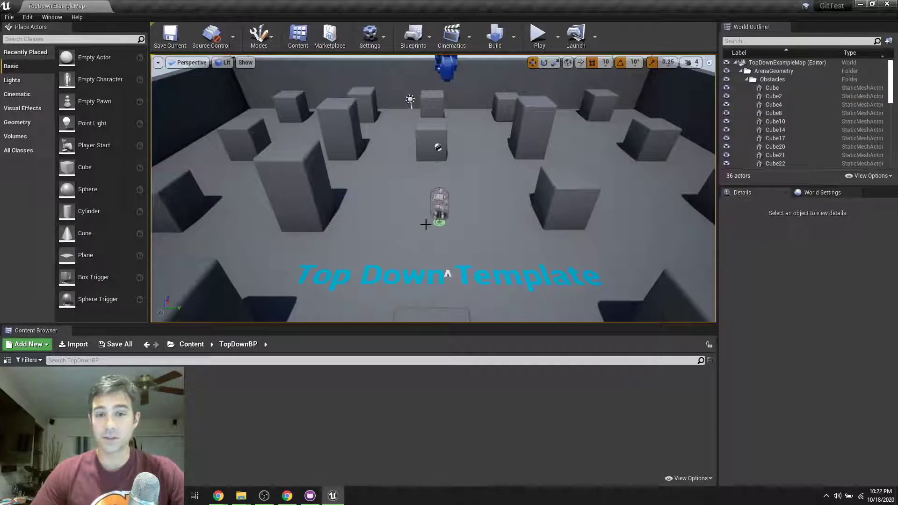
left_click(236, 35)
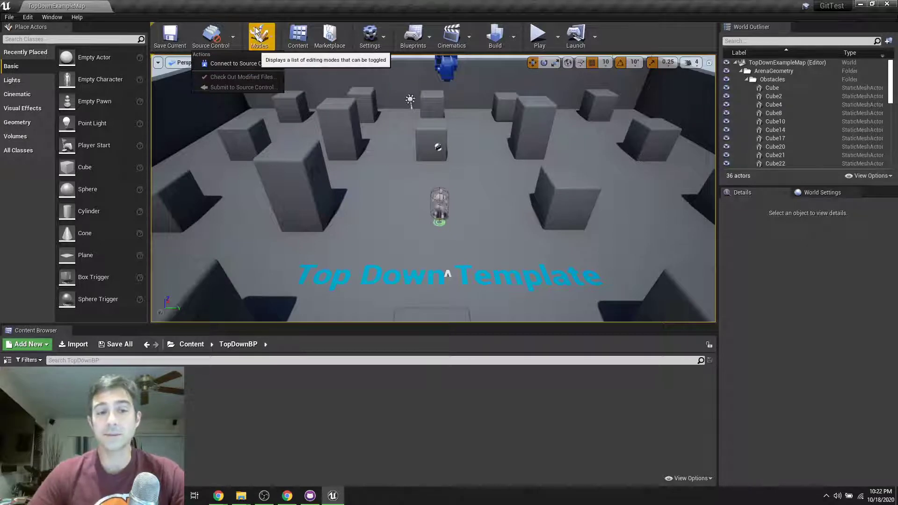
left_click(233, 36)
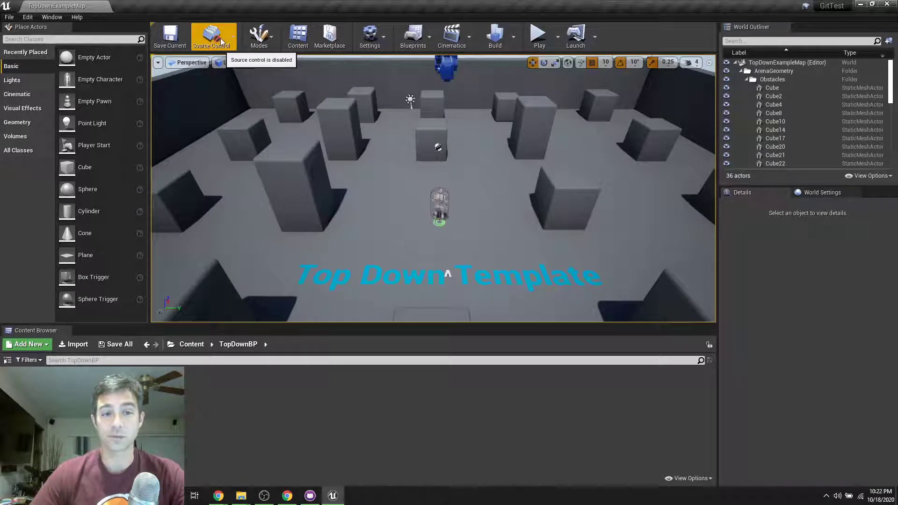
left_click(220, 38)
left_click(232, 63)
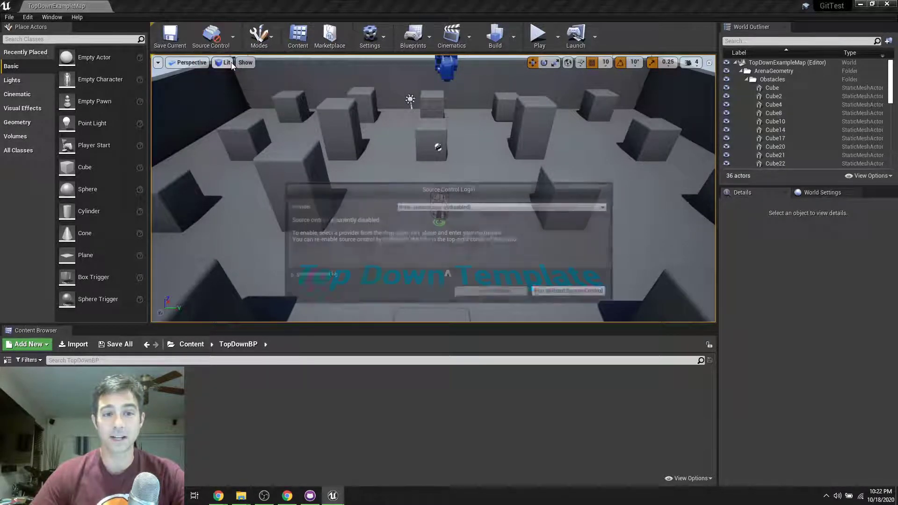
left_click(490, 207)
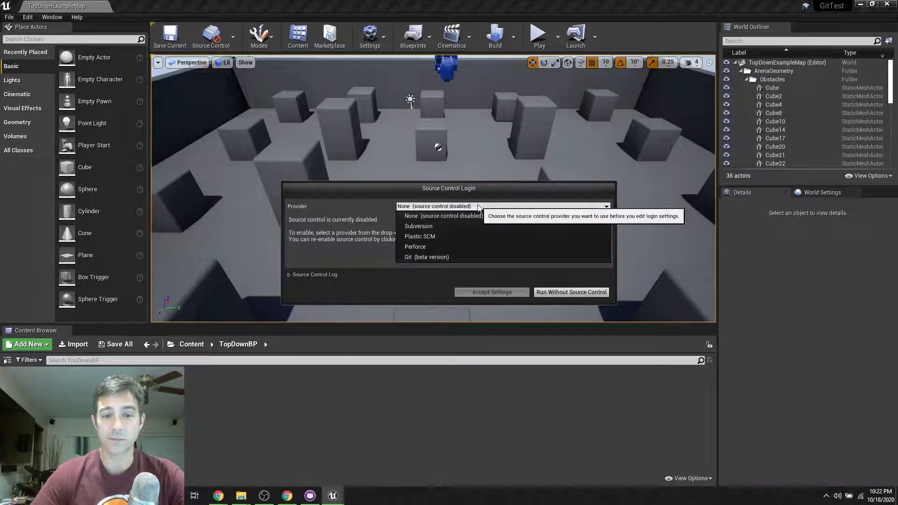
left_click(440, 257)
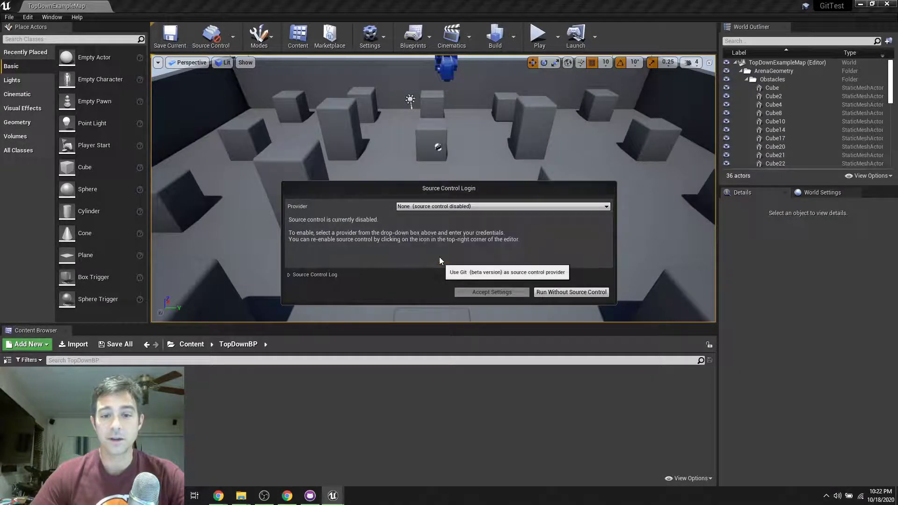
left_click(446, 221)
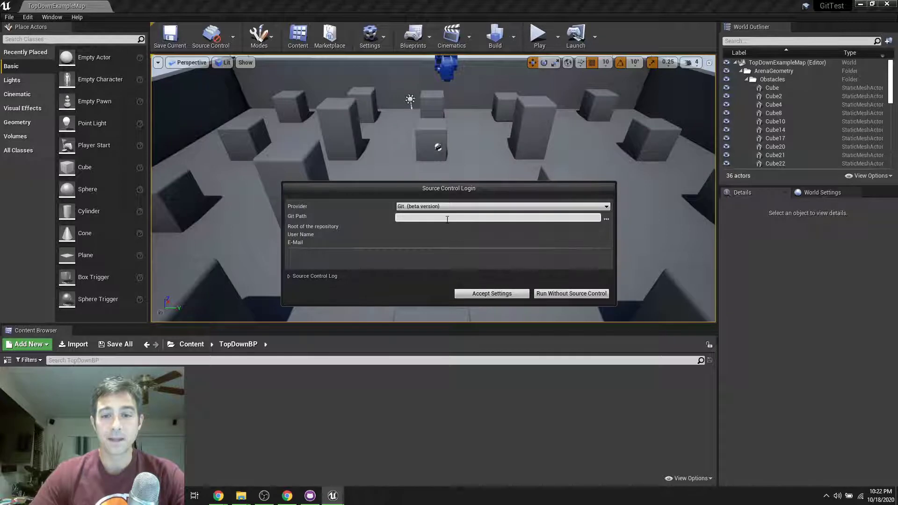
Set the Git path to D:/Program Files/Git/bin/git.exe and accept the settings to connect
left_click(606, 219)
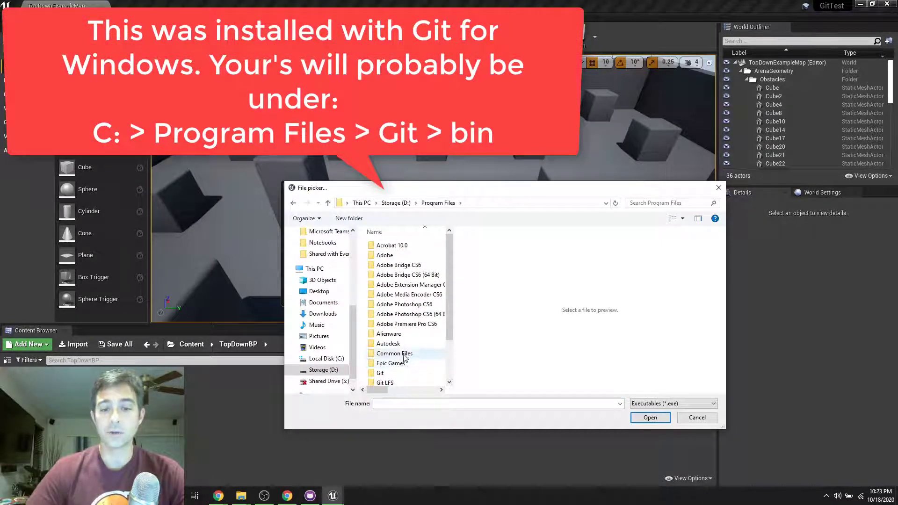
double_click(403, 374)
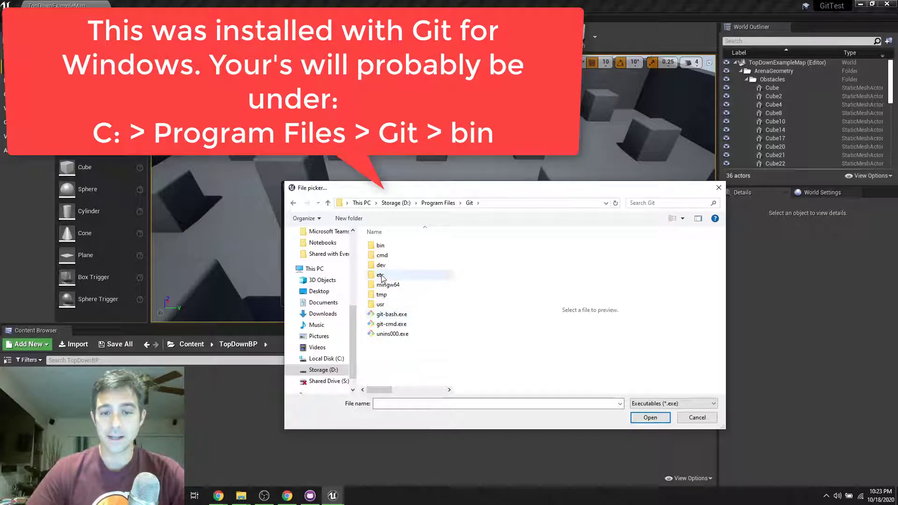
double_click(380, 245)
left_click(388, 255)
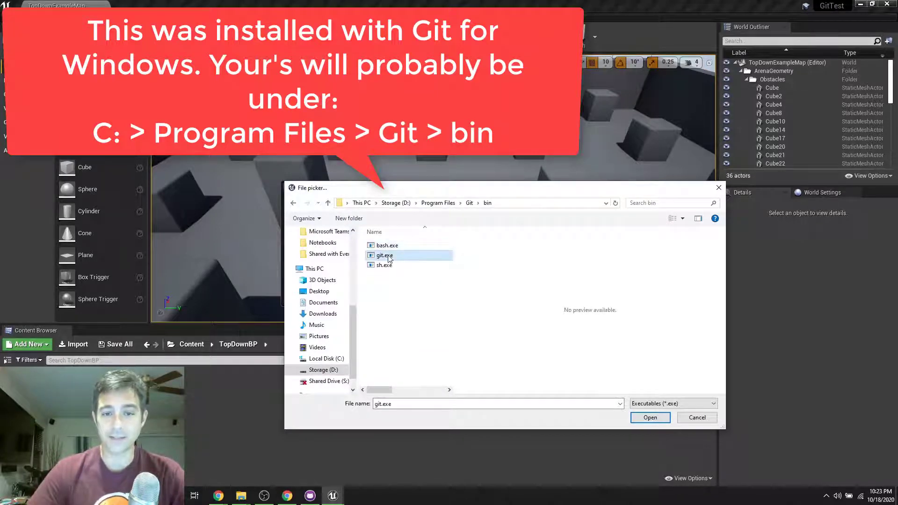
left_click(649, 418)
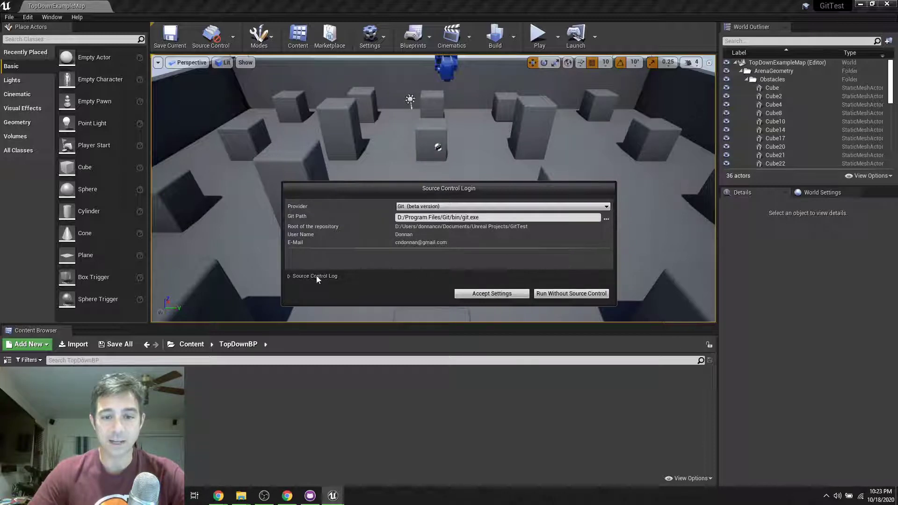
left_click(498, 293)
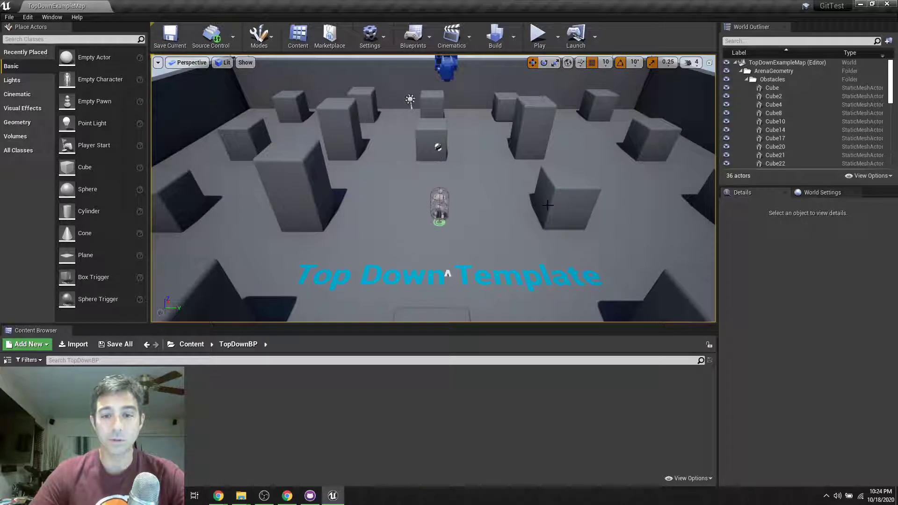
Reposition Cube26 and shift the tall Cube along Y to -450, then save TopDownExampleMap
left_click(581, 183)
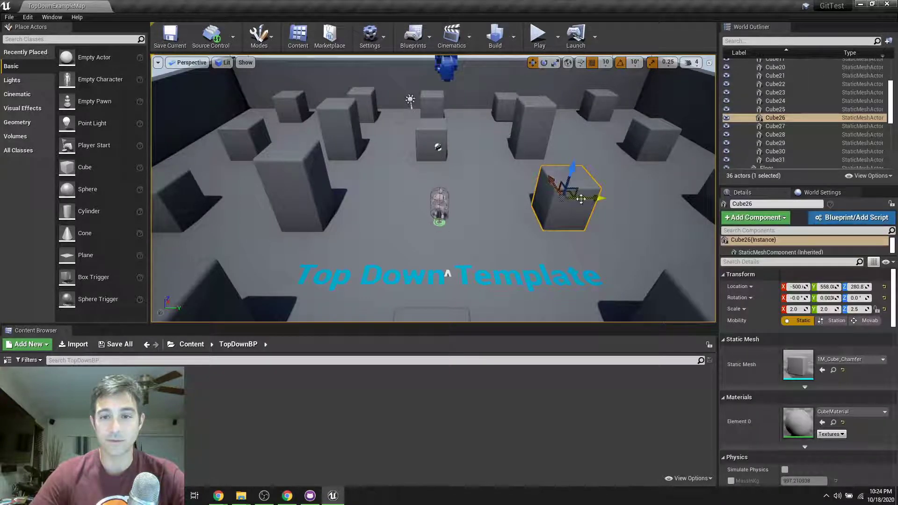
left_click_drag(585, 199, 542, 202)
left_click(323, 187)
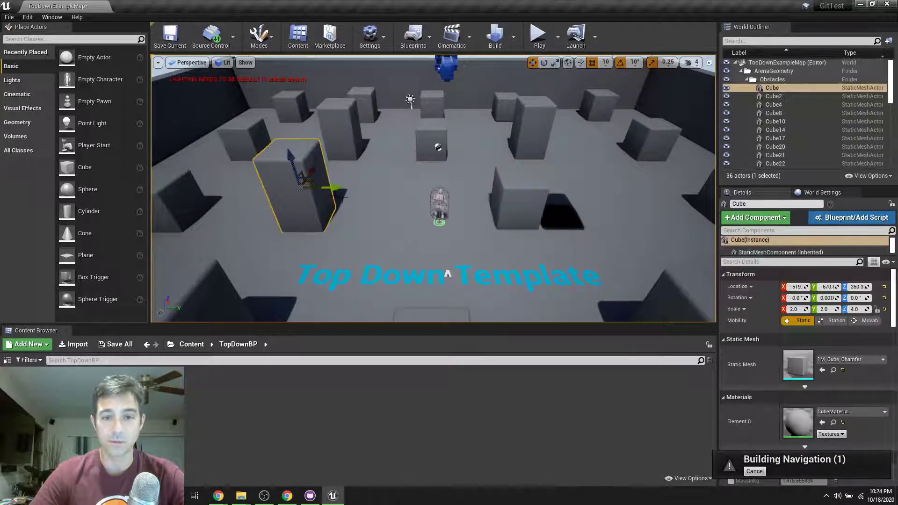
left_click_drag(337, 188, 380, 187)
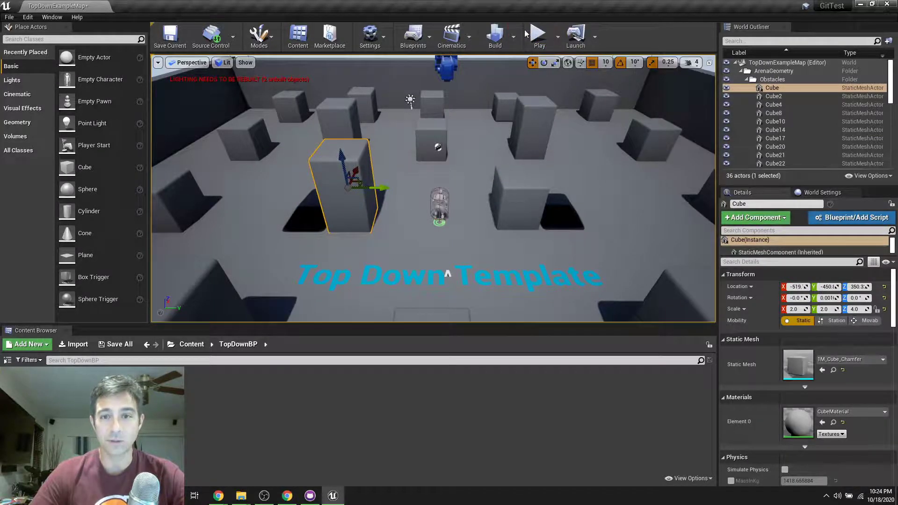
left_click(169, 42)
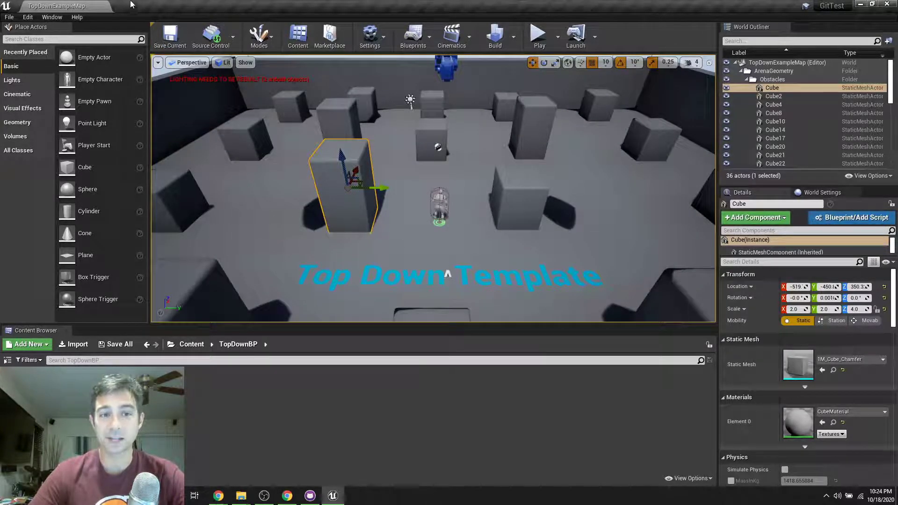
Submit the changed map files to source control with the description 'Moved some blocks'
left_click(211, 35)
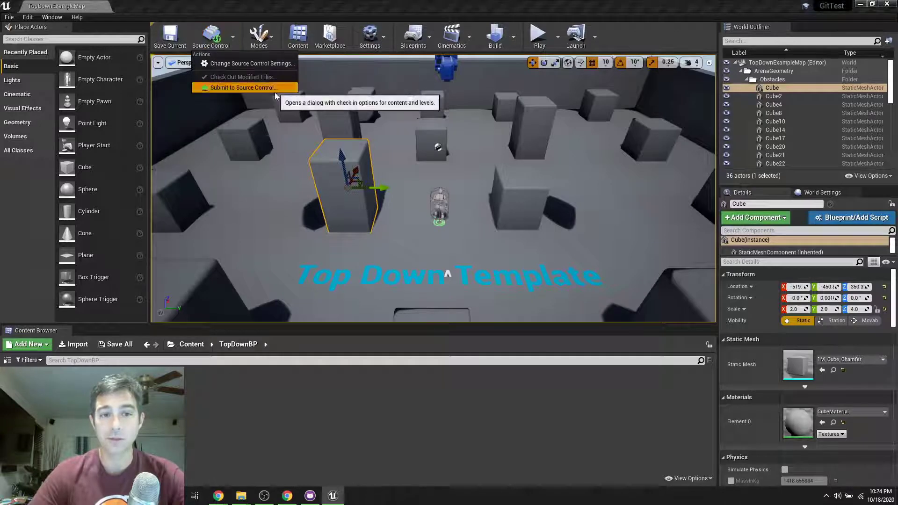
left_click(243, 87)
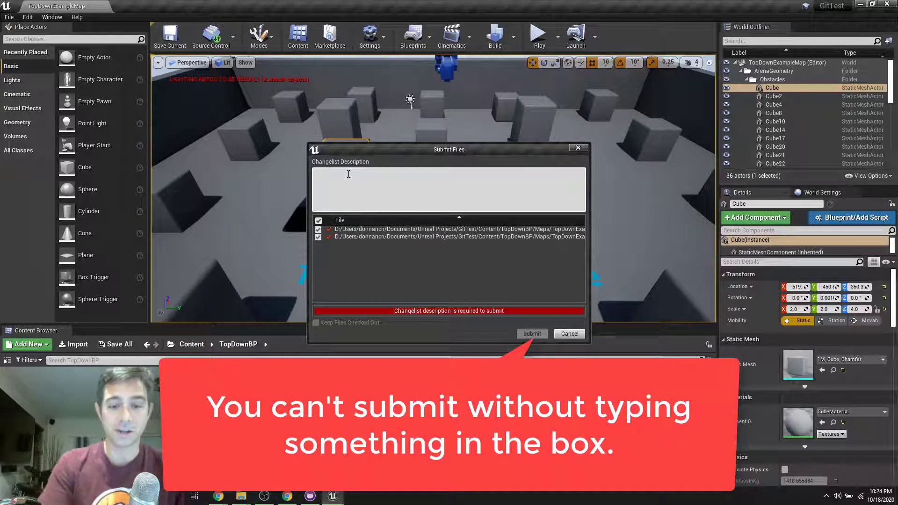
type("Moved some blocks")
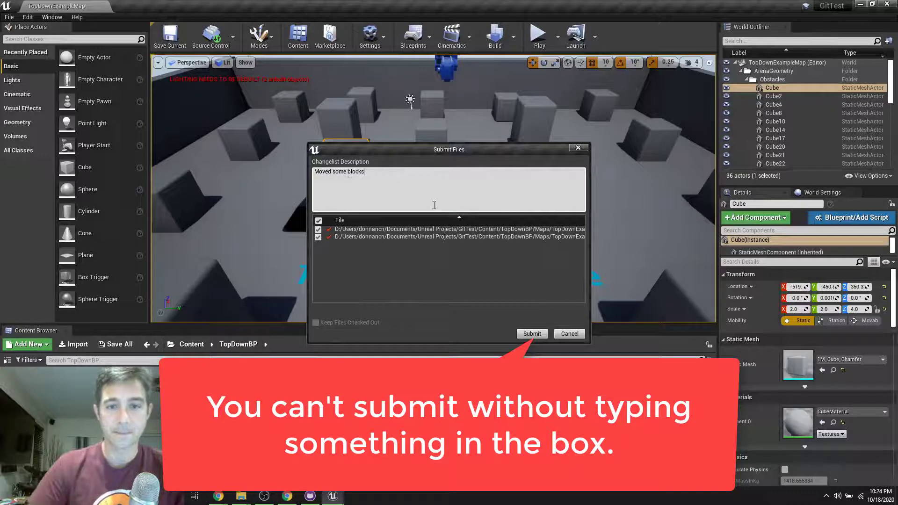
left_click(544, 337)
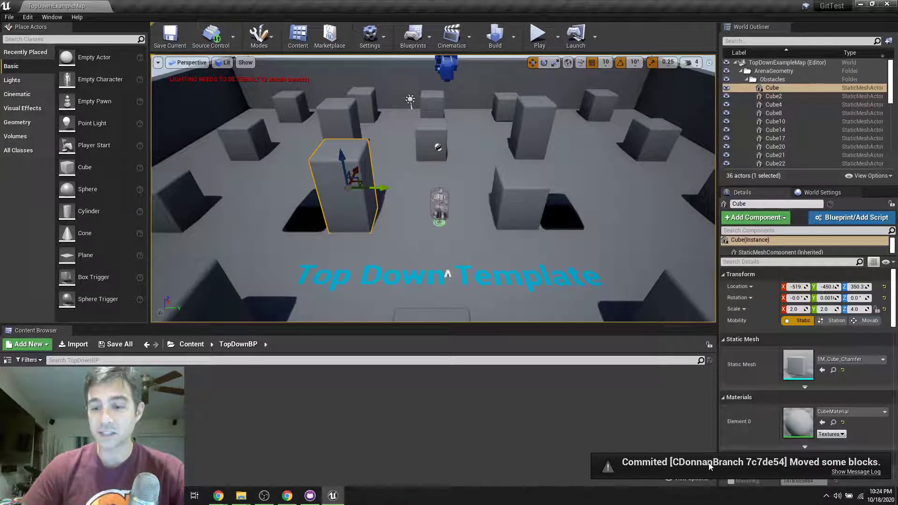
left_click(310, 496)
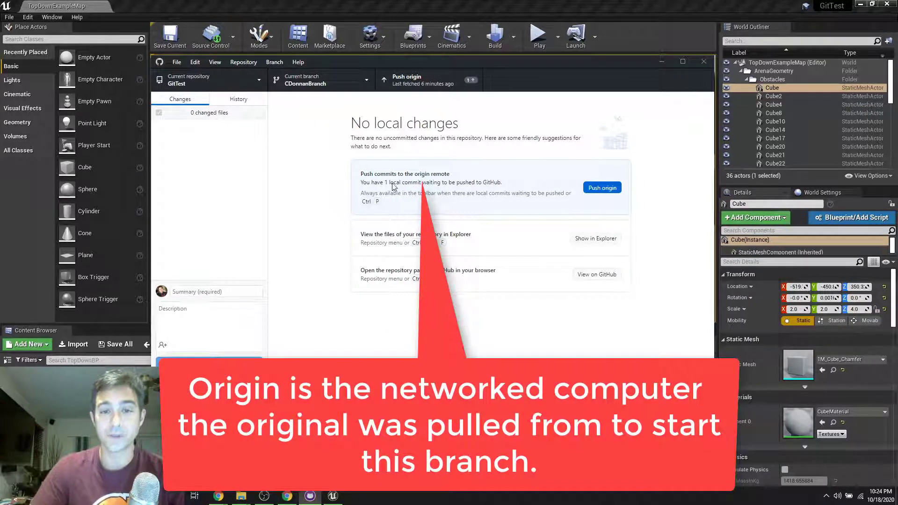
Push the 'Moved some blocks' commit on CDonnanBranch to origin and view the history
left_click(601, 190)
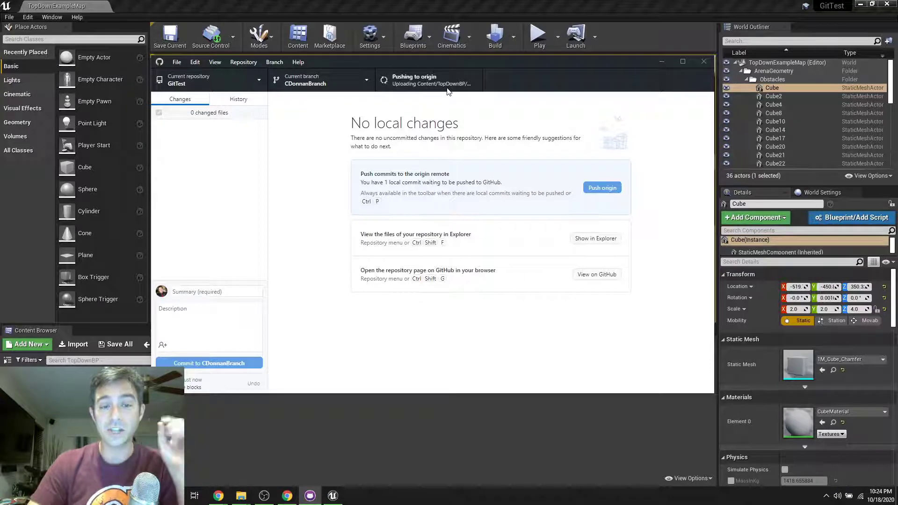
left_click(237, 100)
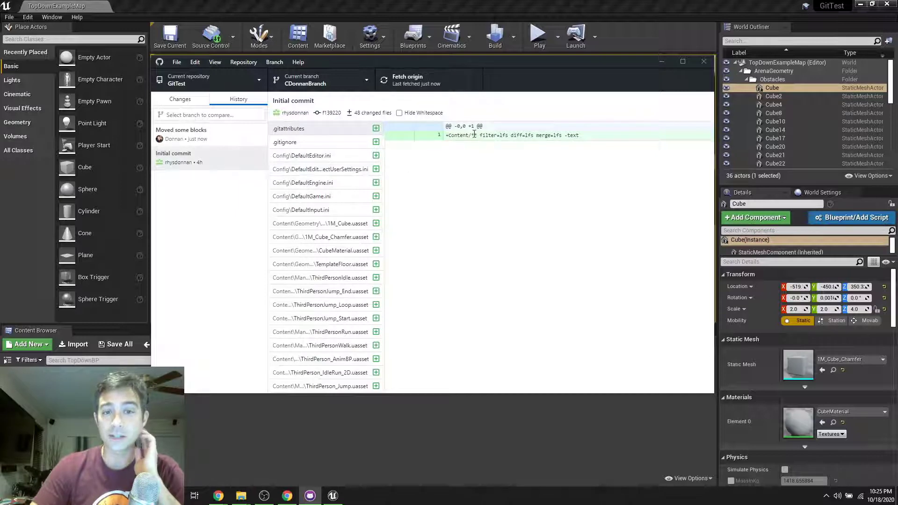
Select the 'Moved some blocks' commit in the history list
left_click(189, 104)
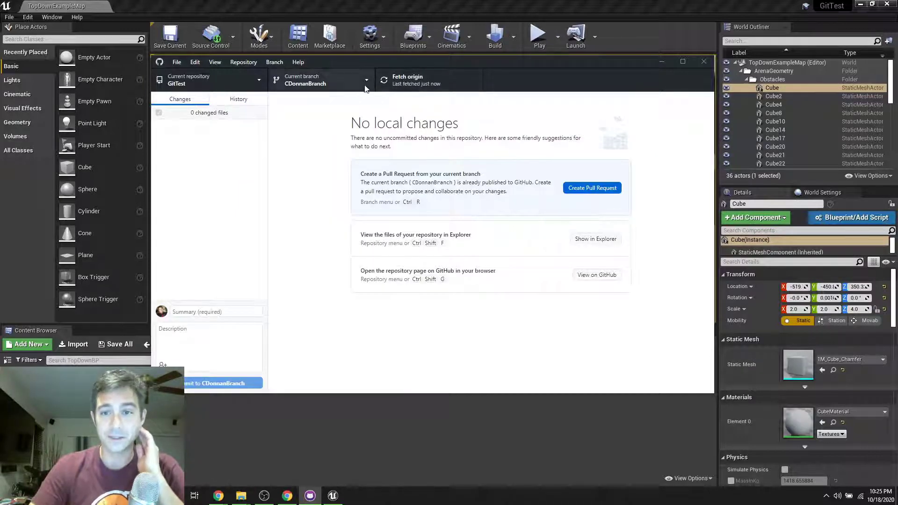
left_click(239, 100)
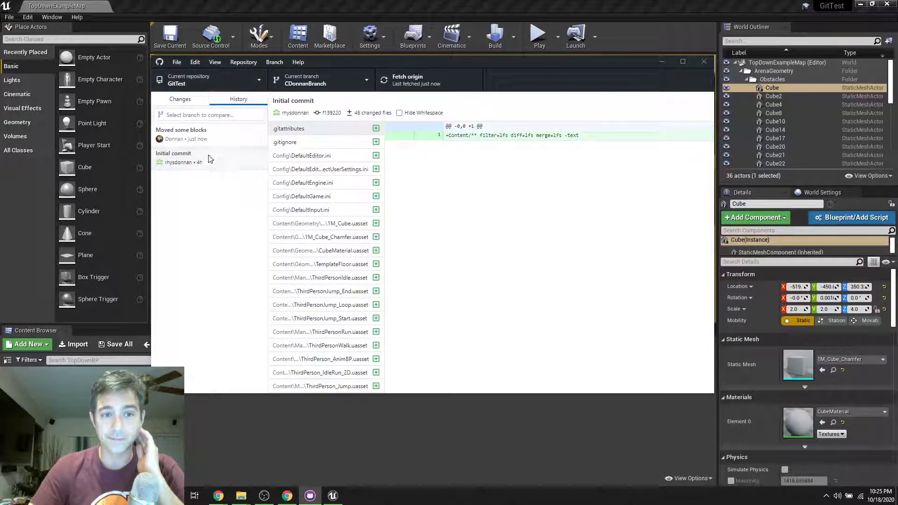
left_click(214, 143)
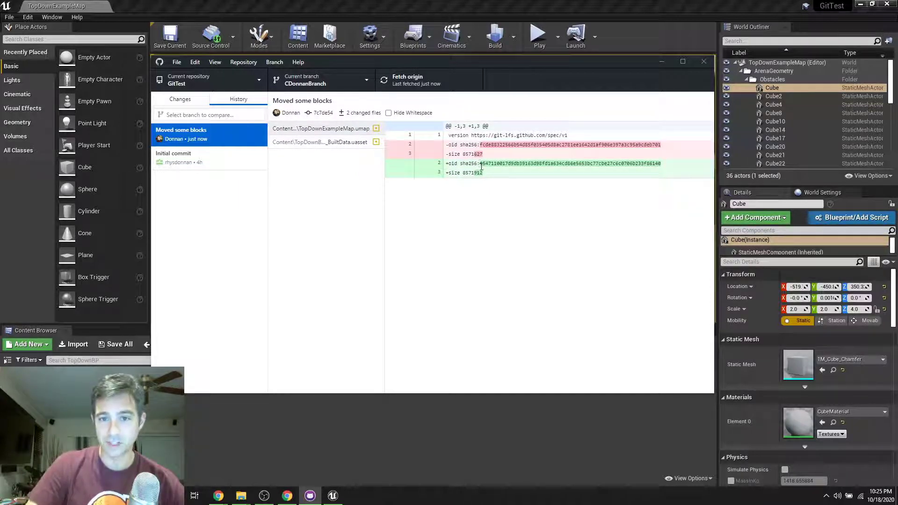
Compare the diffs of BuiltData.uasset and TopDownExampleMap.umap in that commit
left_click(304, 145)
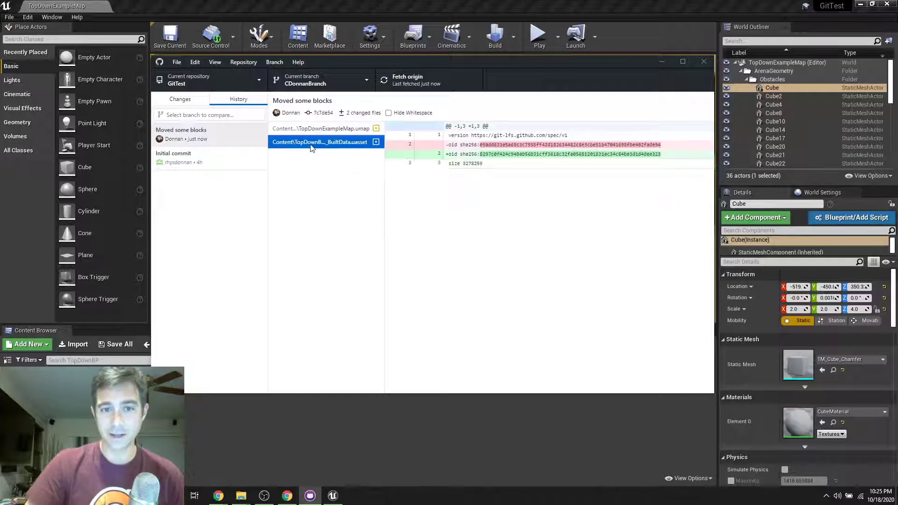
left_click(329, 131)
left_click(330, 146)
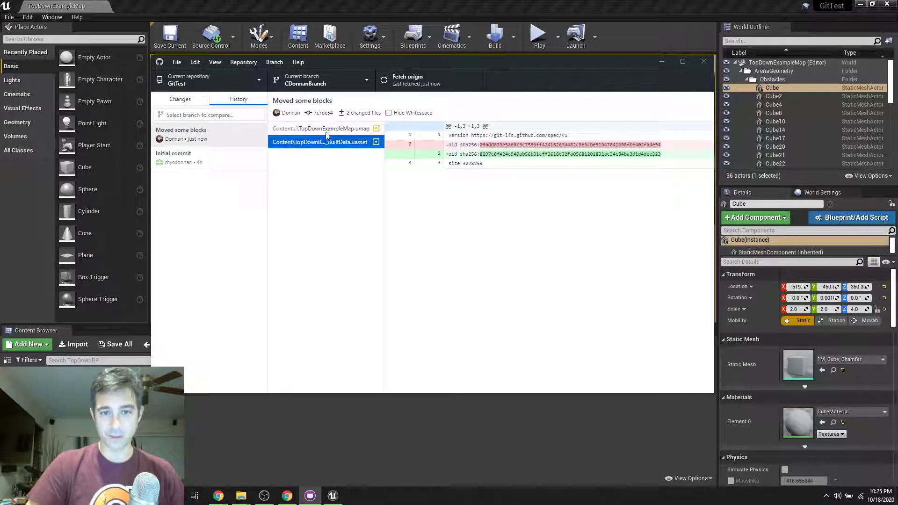
left_click(328, 130)
left_click(327, 146)
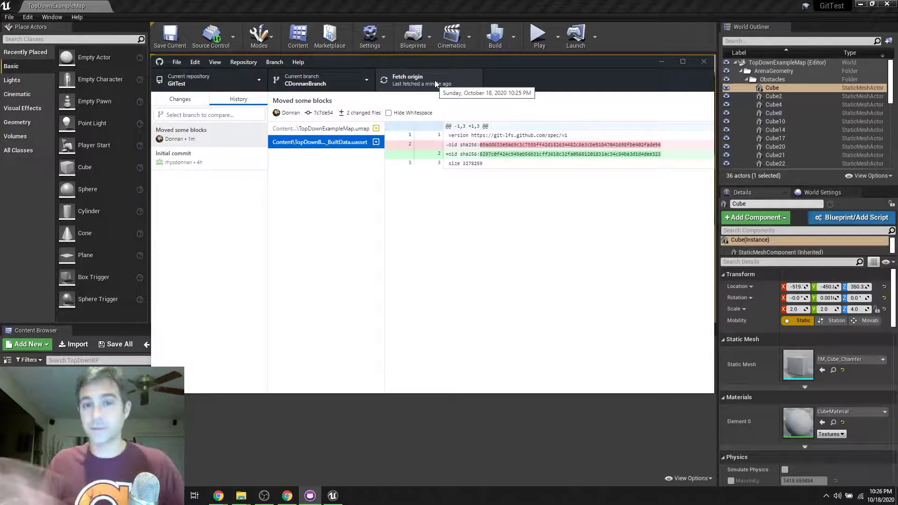
Check the branch and repository lists, staying on CDonnanBranch in the current repository
left_click(330, 85)
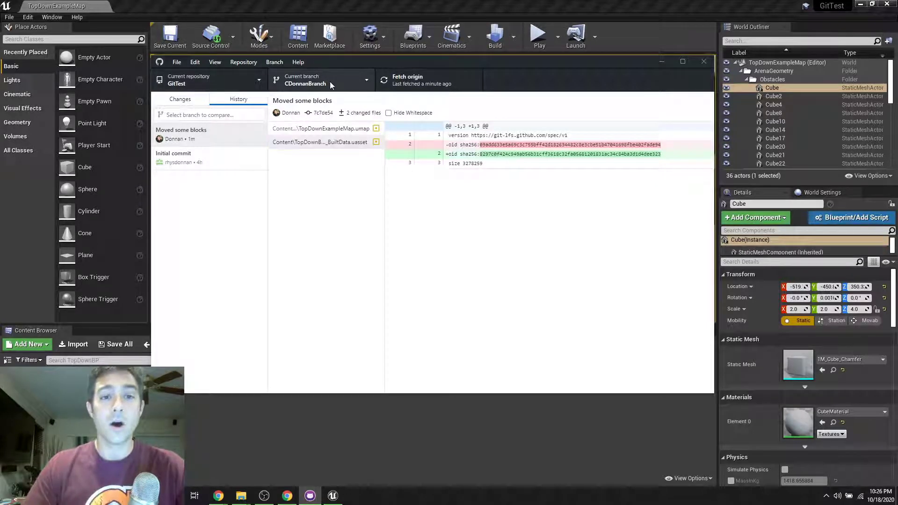
left_click(330, 81)
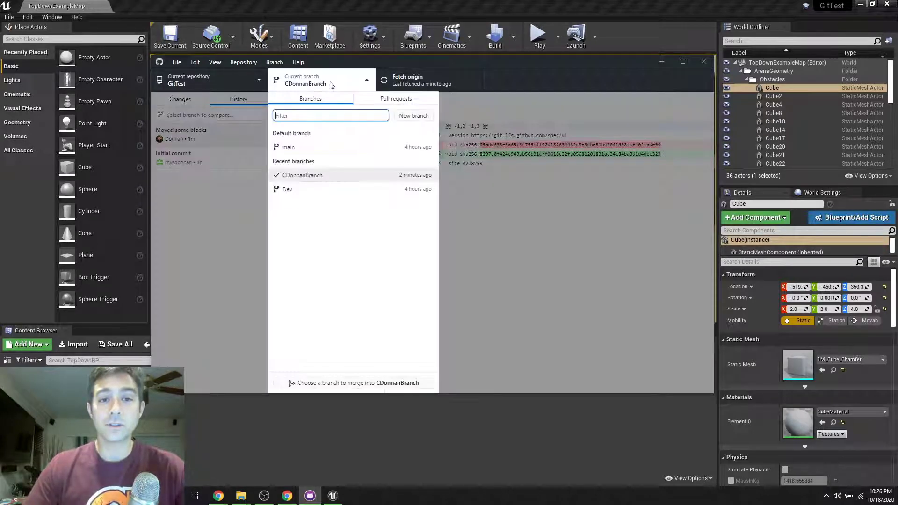
left_click(316, 177)
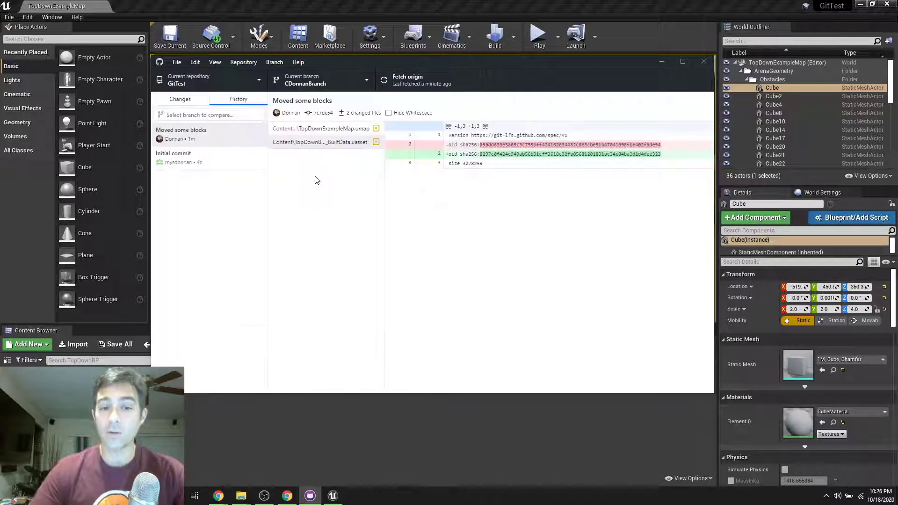
left_click(220, 86)
left_click(220, 87)
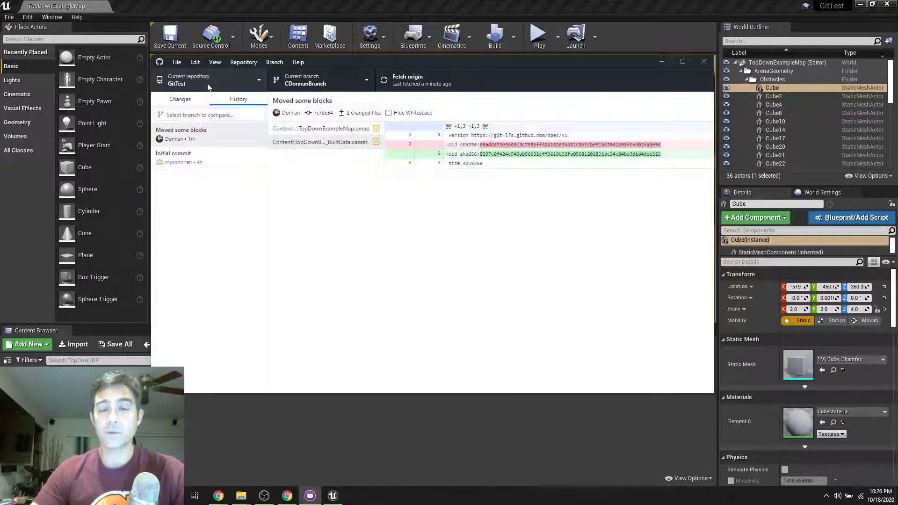
left_click(324, 85)
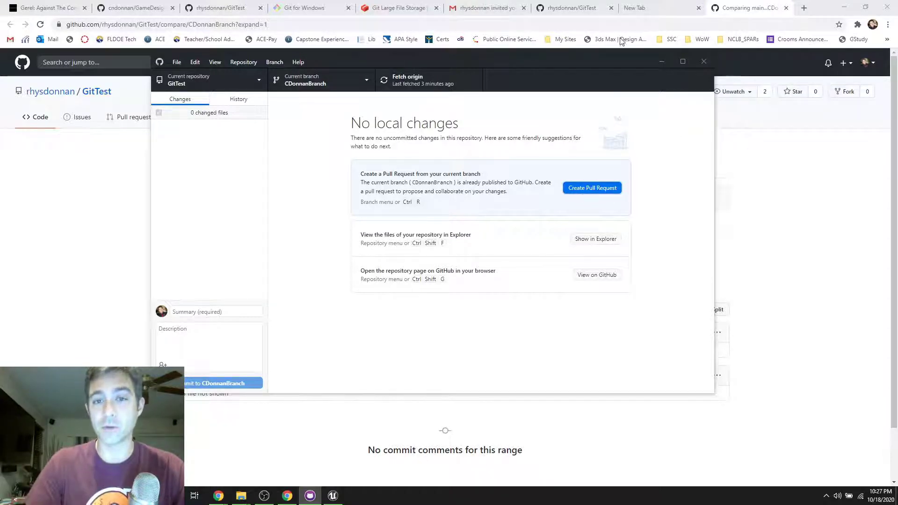
Open a GitHub pull request 'Moved some blocks' from CDonnanBranch with Dev as the base branch
left_click(595, 189)
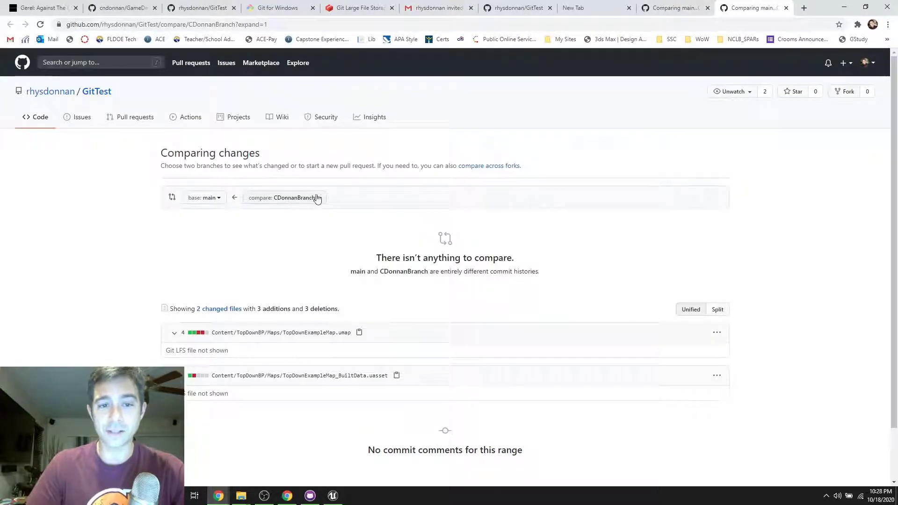
left_click(216, 201)
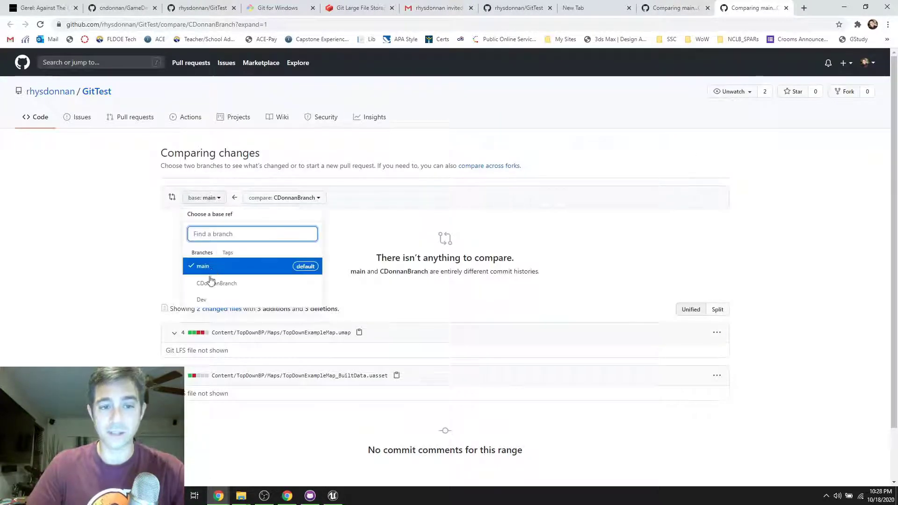
left_click(209, 302)
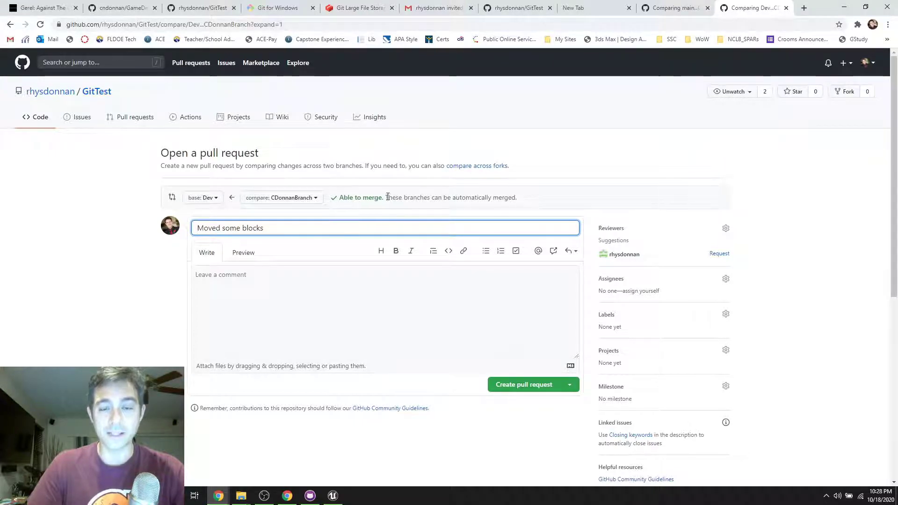
left_click_drag(399, 198, 517, 188)
left_click(560, 197)
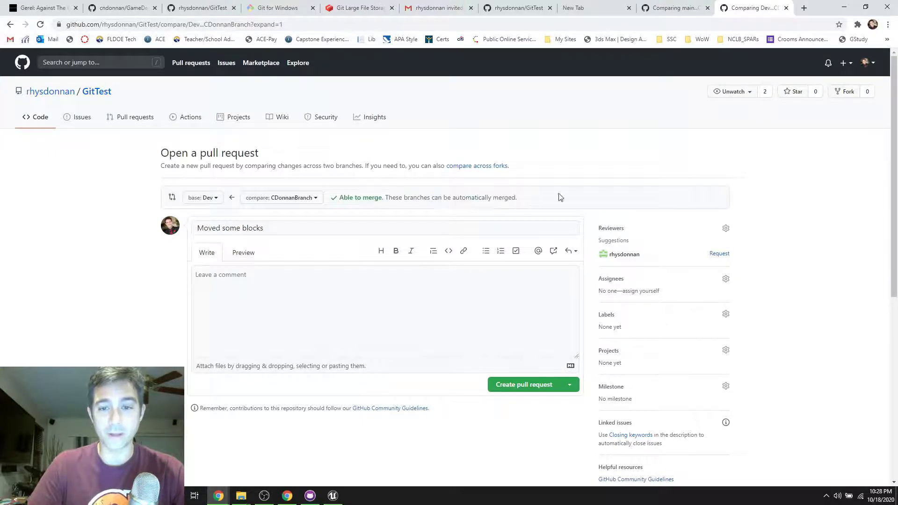
Create pull request #1 'Moved some blocks' and confirm merging it into Dev
left_click(523, 387)
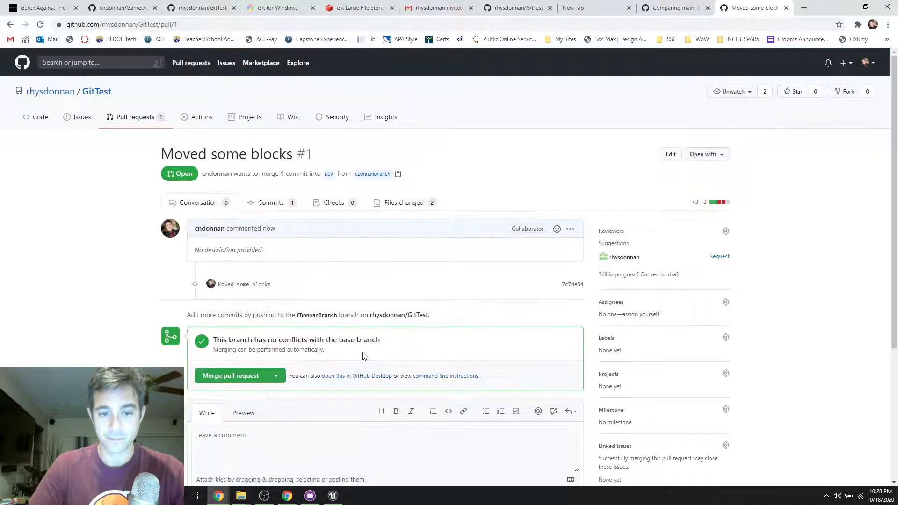
scroll(367, 279, "down", 2)
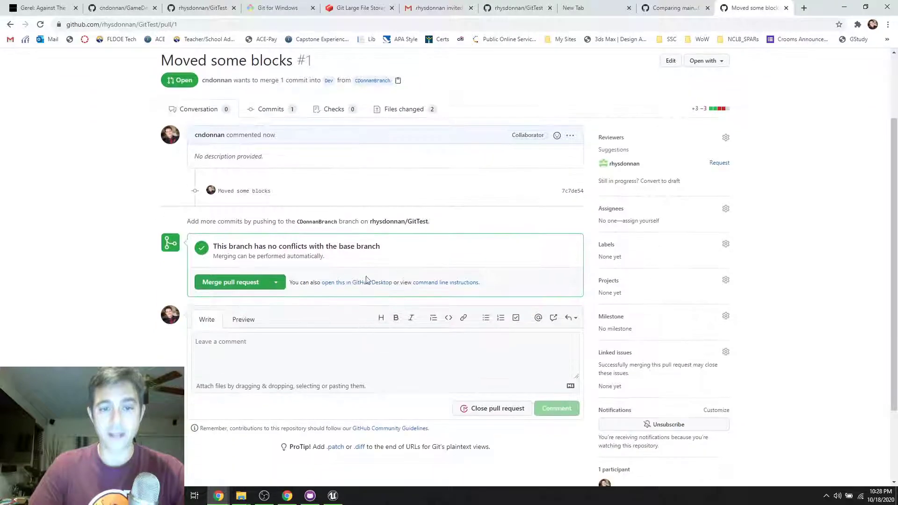
left_click(240, 285)
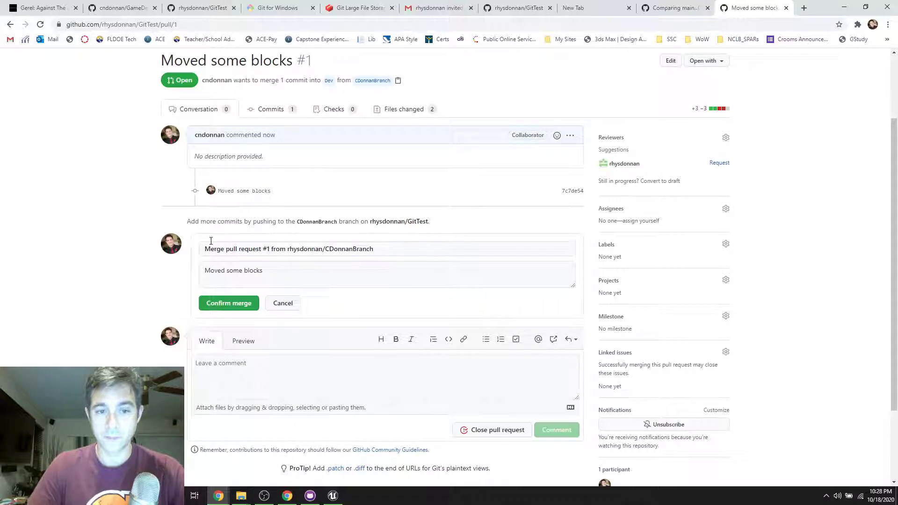
left_click(242, 305)
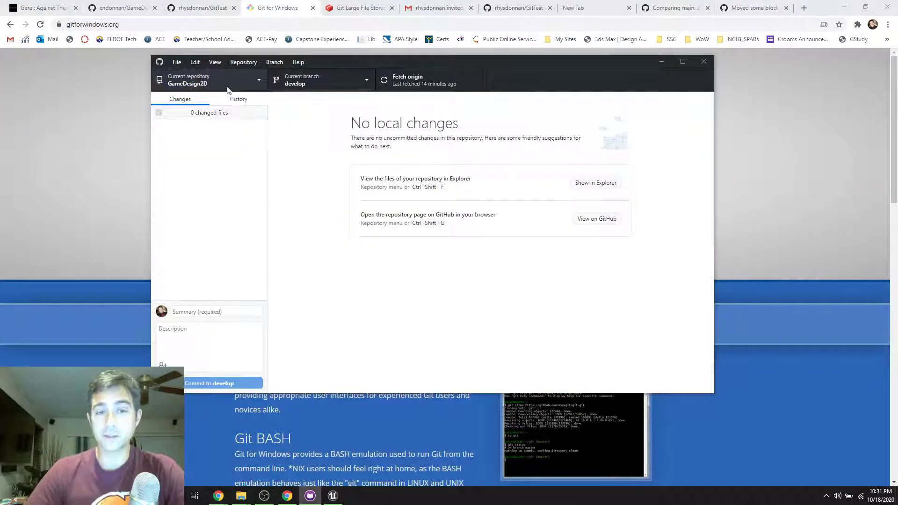
Create a new branch named FLast from develop in GameDesign2D
left_click(324, 81)
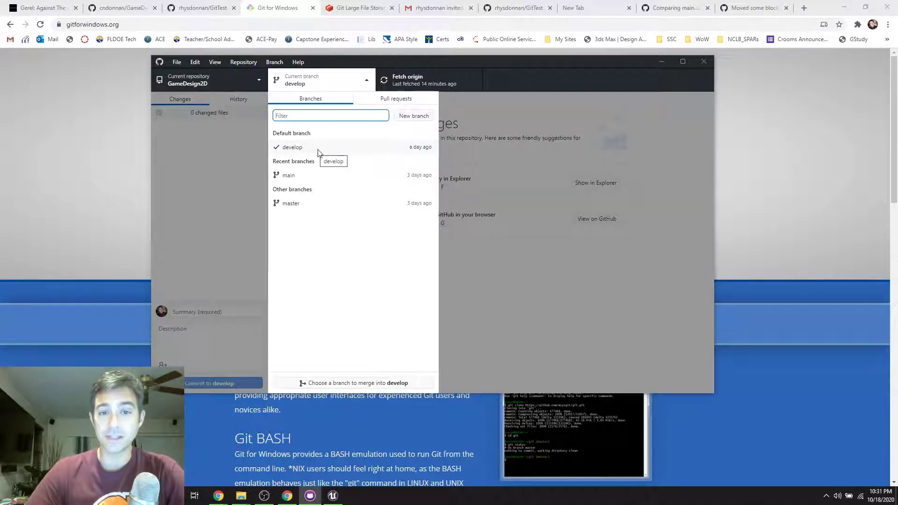
left_click(244, 62)
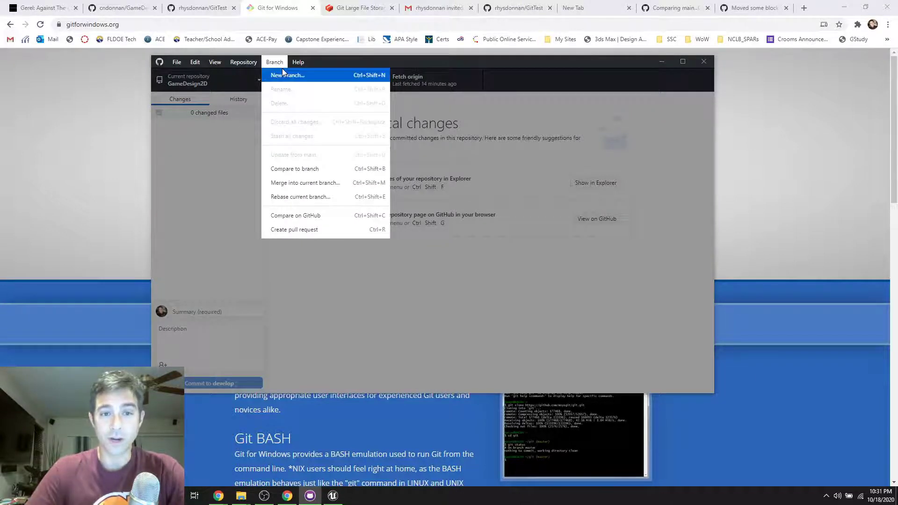
left_click(284, 74)
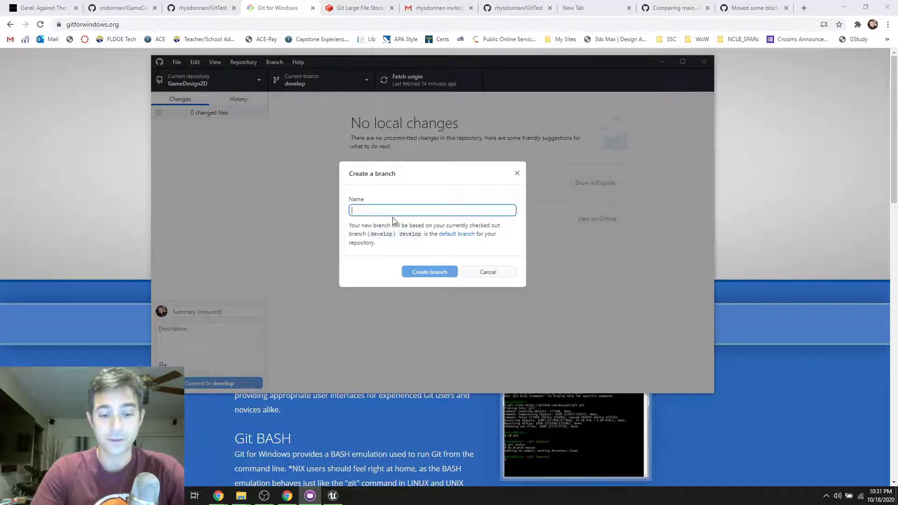
type("FLast")
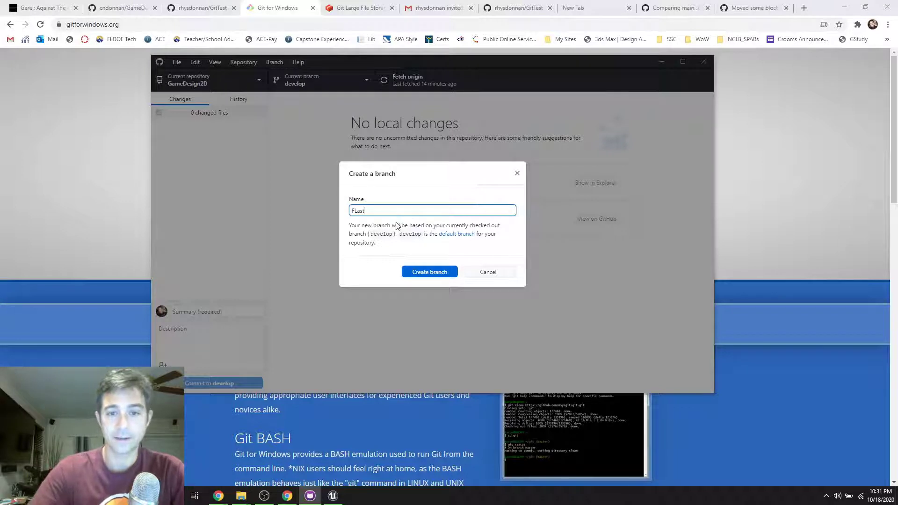
left_click(426, 272)
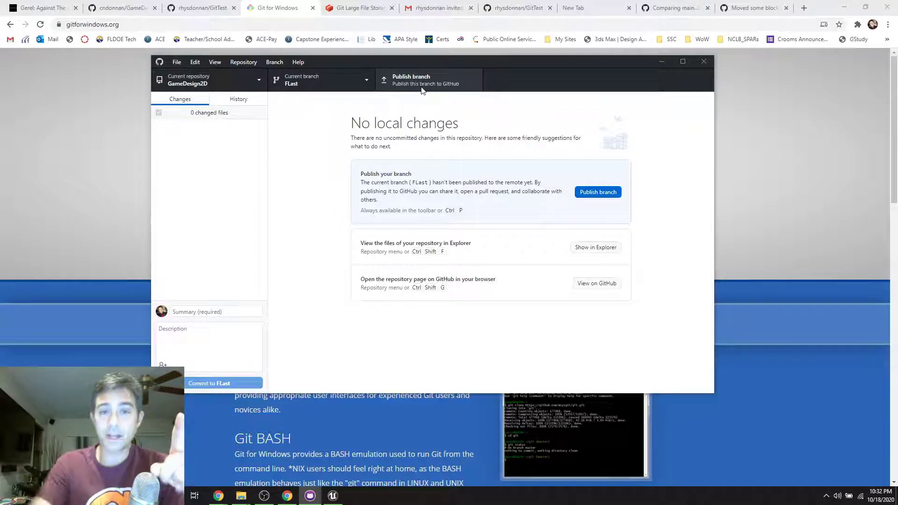
Glance at the Git LFS and Git for Windows tabs, then show the rhysdonnan/GitTest repository page
left_click(365, 11)
left_click(286, 14)
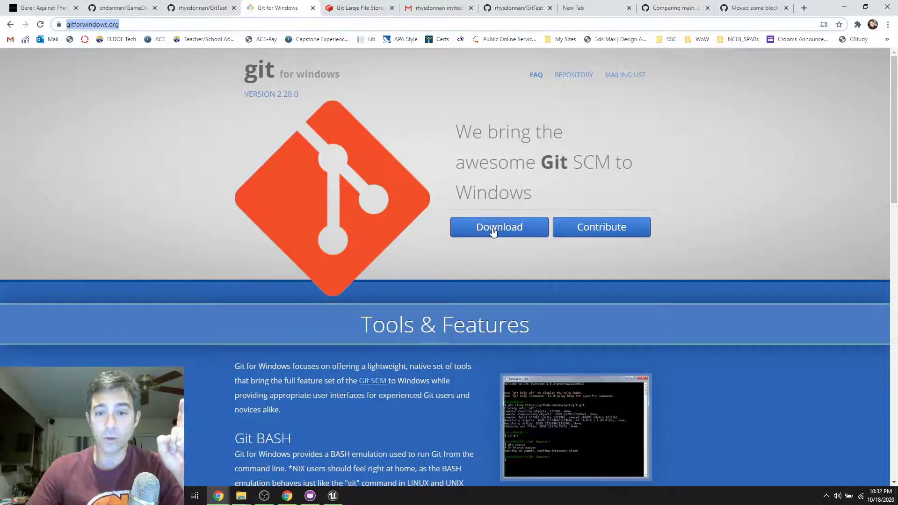
left_click(374, 13)
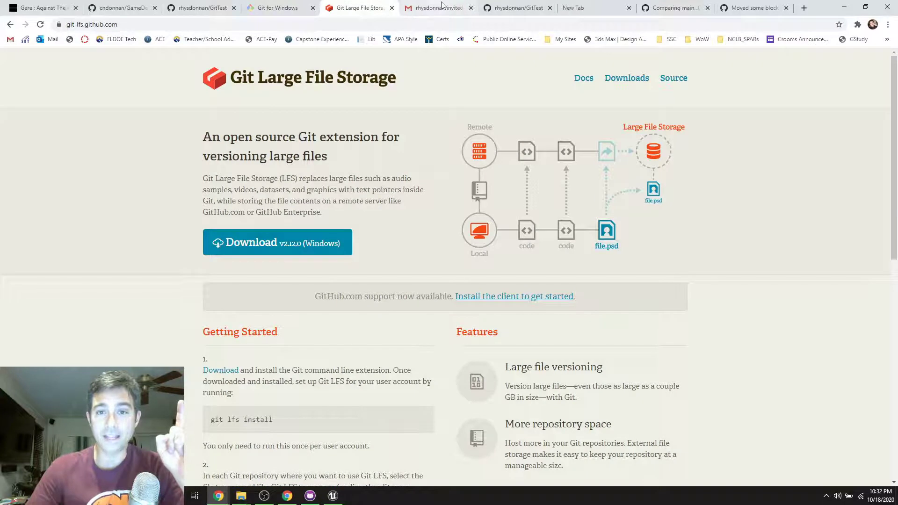
left_click(510, 13)
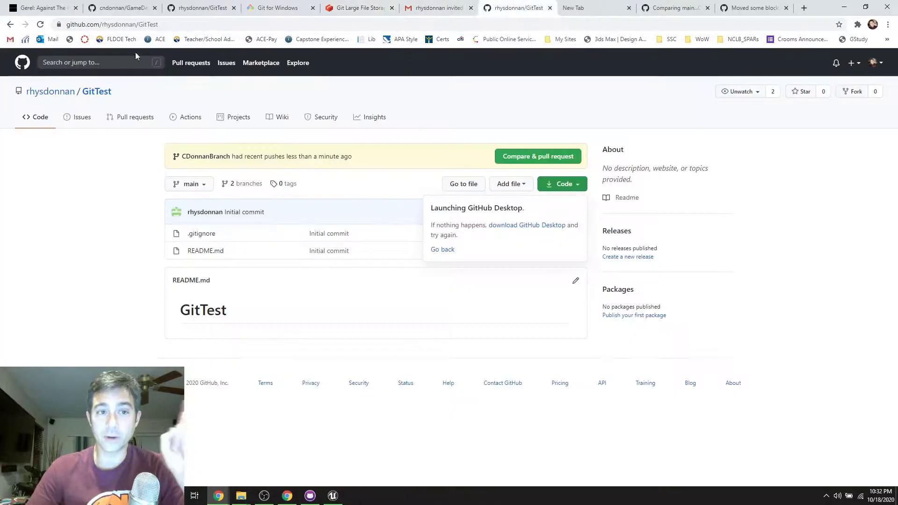